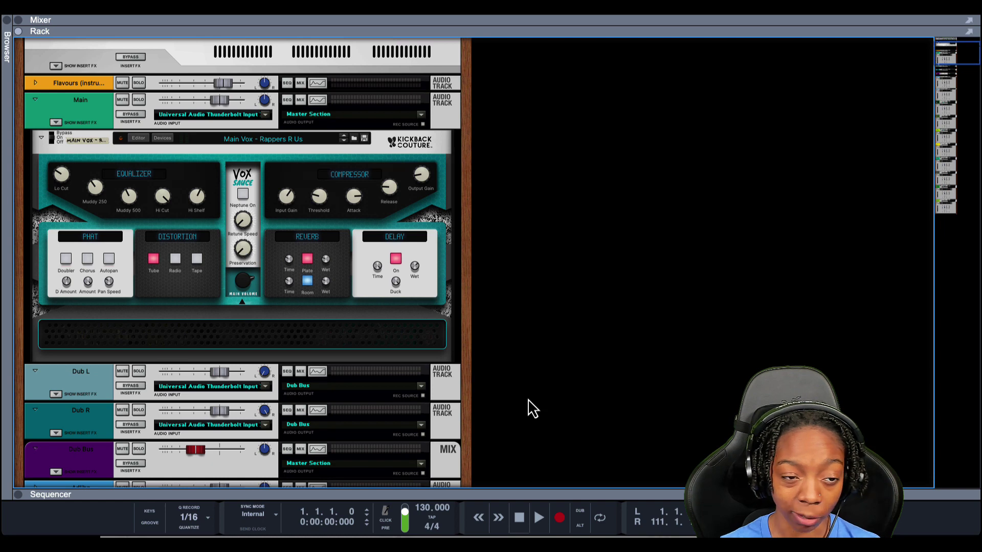
Solo Flavours and Main, bypass Main's master inserts, and select the Flavours track.
{"action": "key", "text": "s"}
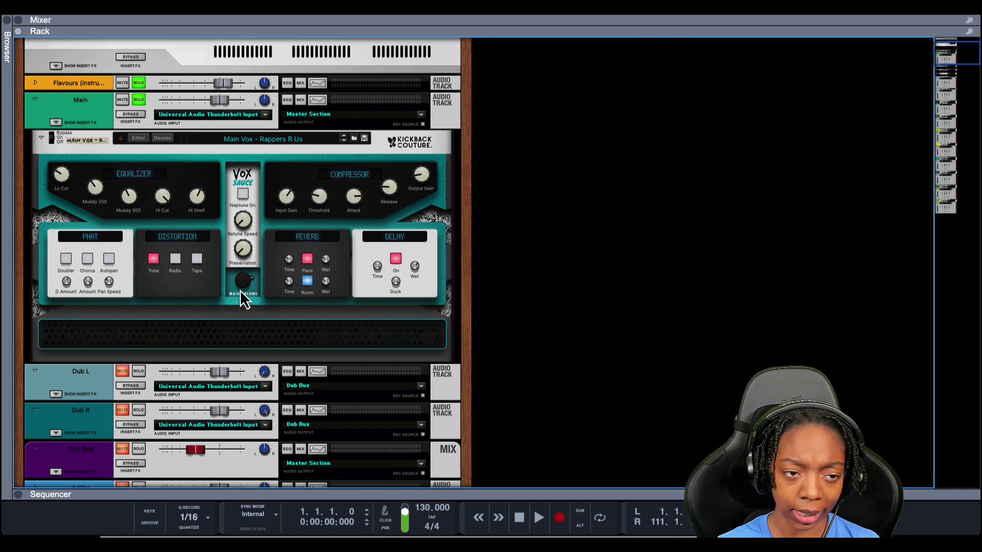
{"action": "left_click", "coordinate": [131, 114]}
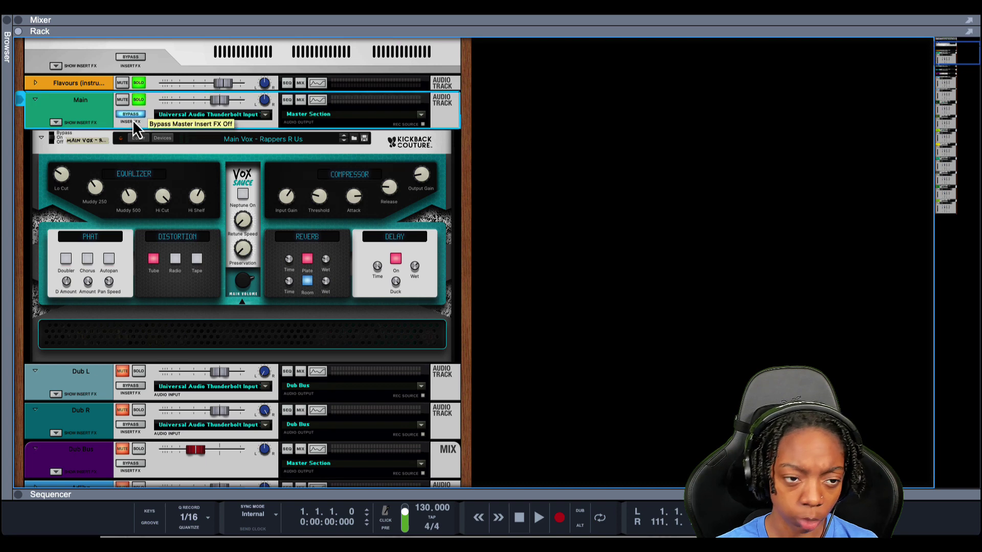
{"action": "left_click", "coordinate": [99, 82]}
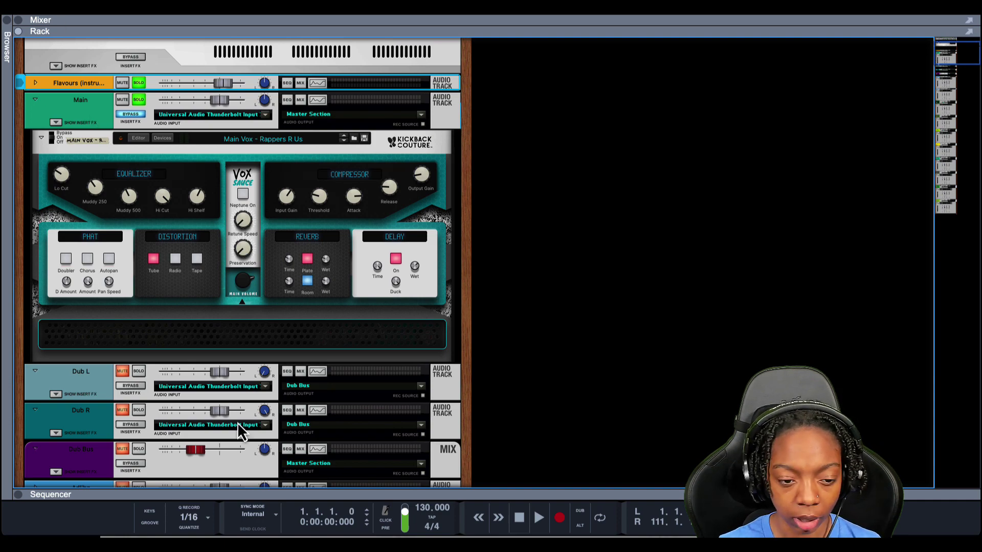
Enlarge the sequencer to show track lanes and play the song from bar 5.
{"action": "left_click_drag", "start_coordinate": [285, 499], "coordinate": [278, 259]}
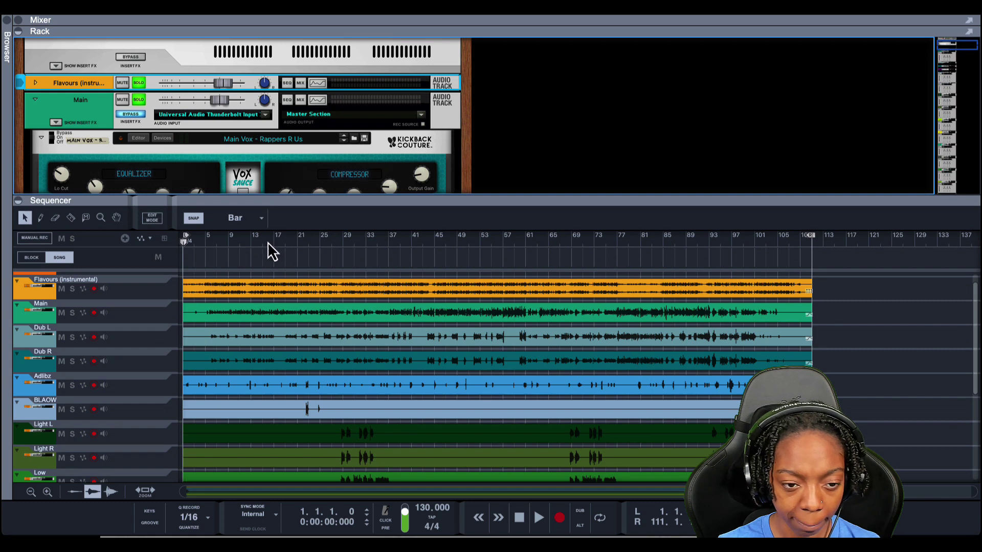
{"action": "left_click", "coordinate": [204, 258]}
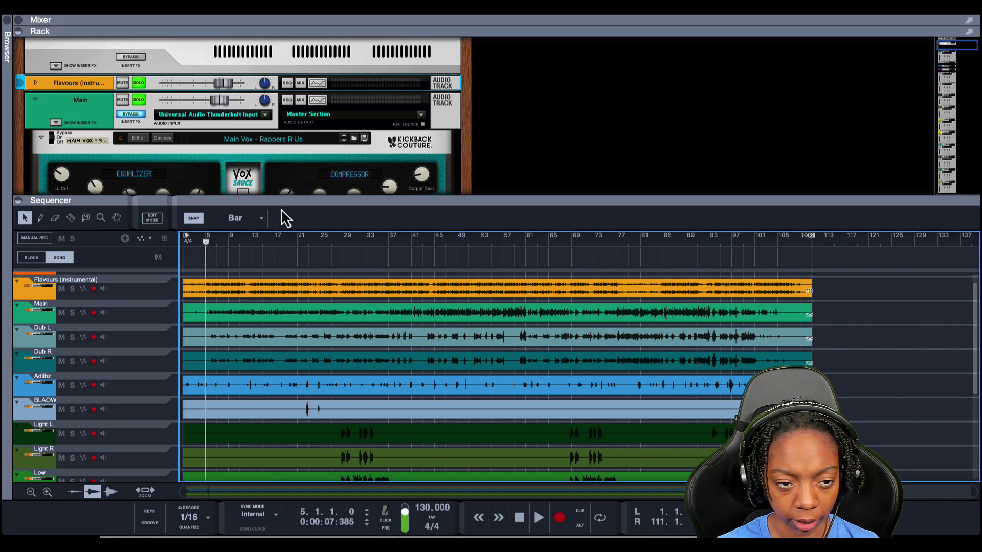
{"action": "key", "text": "space"}
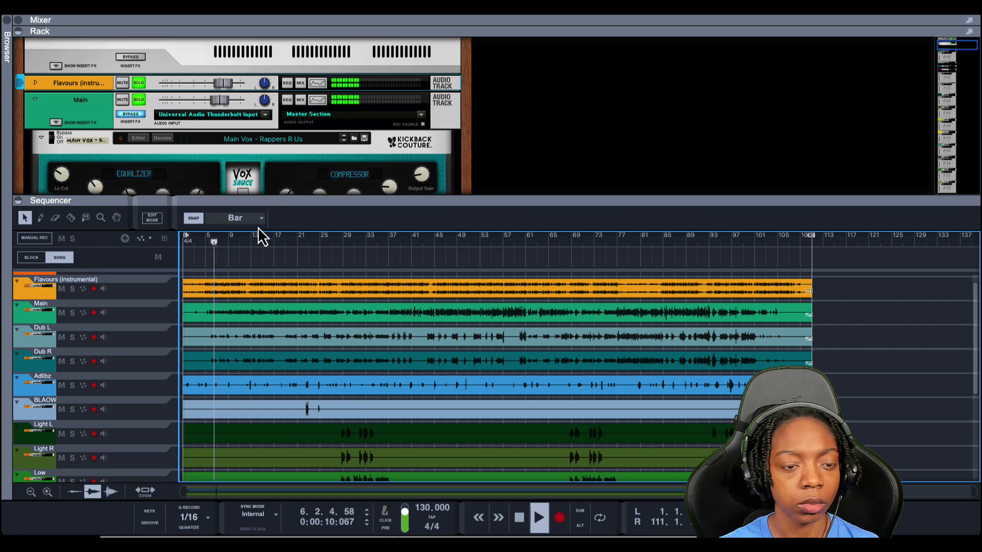
Mute the Flavours instrumental so only the Main vocal plays.
{"action": "left_click", "coordinate": [214, 99]}
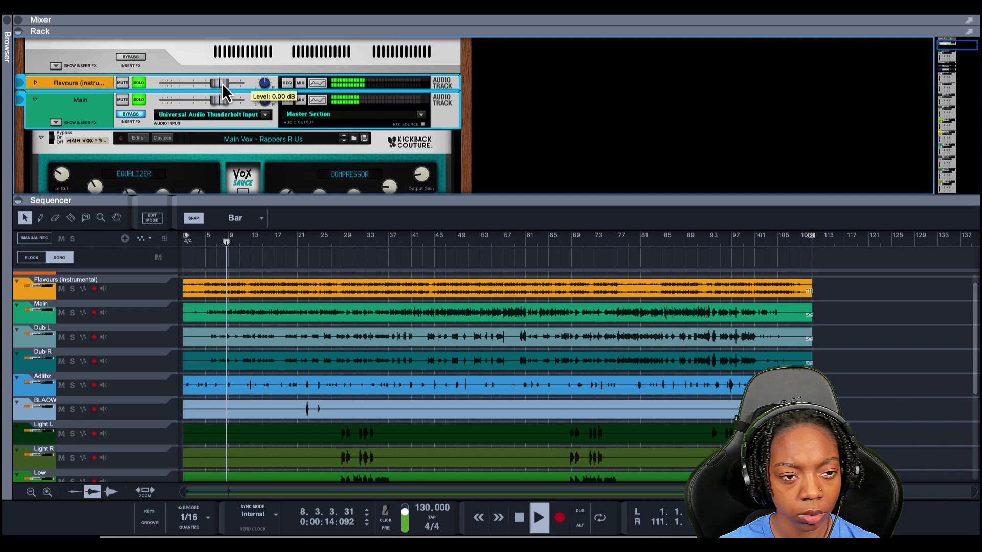
{"action": "left_click", "coordinate": [628, 97]}
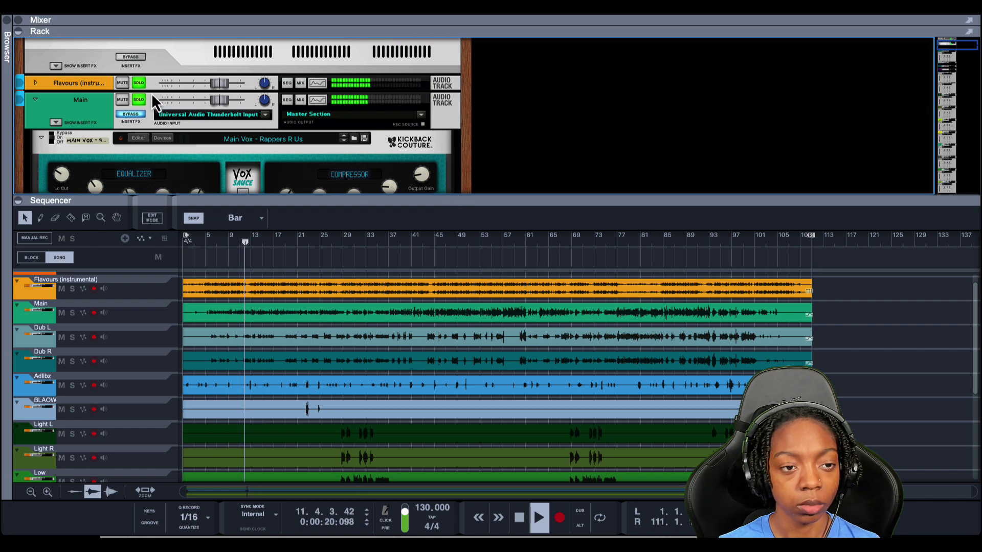
{"action": "left_click", "coordinate": [139, 83]}
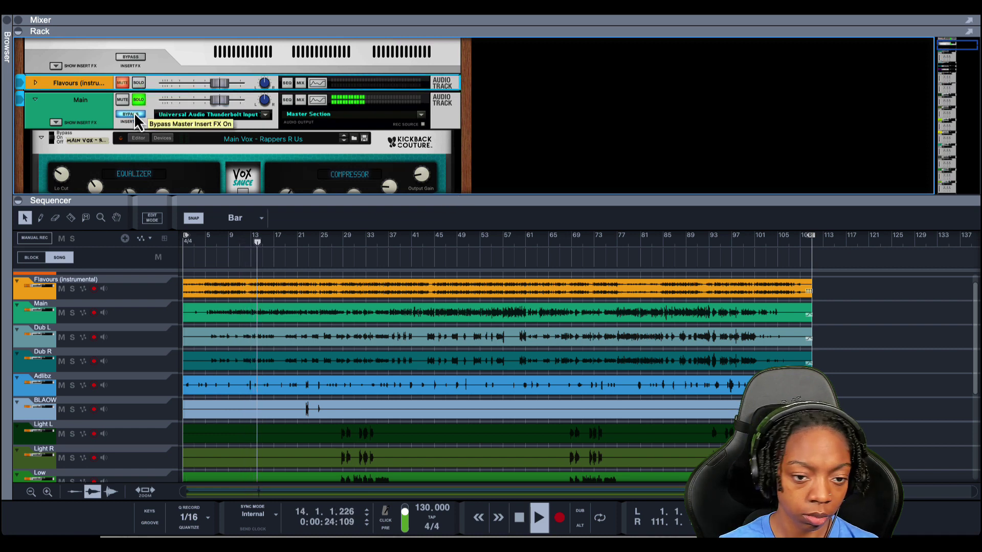
Stop playback and switch the Main track's insert bypass off.
{"action": "key", "text": "space"}
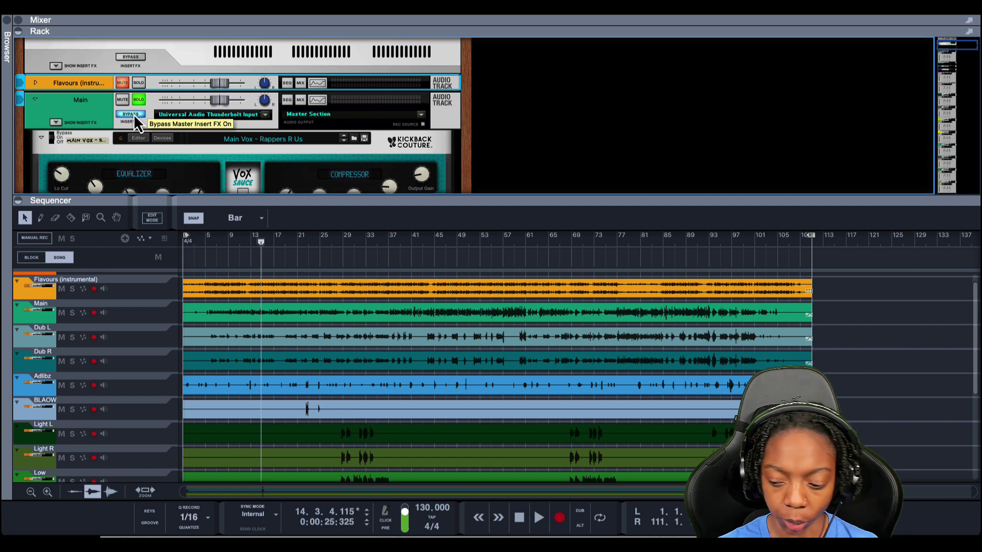
{"action": "left_click", "coordinate": [132, 115]}
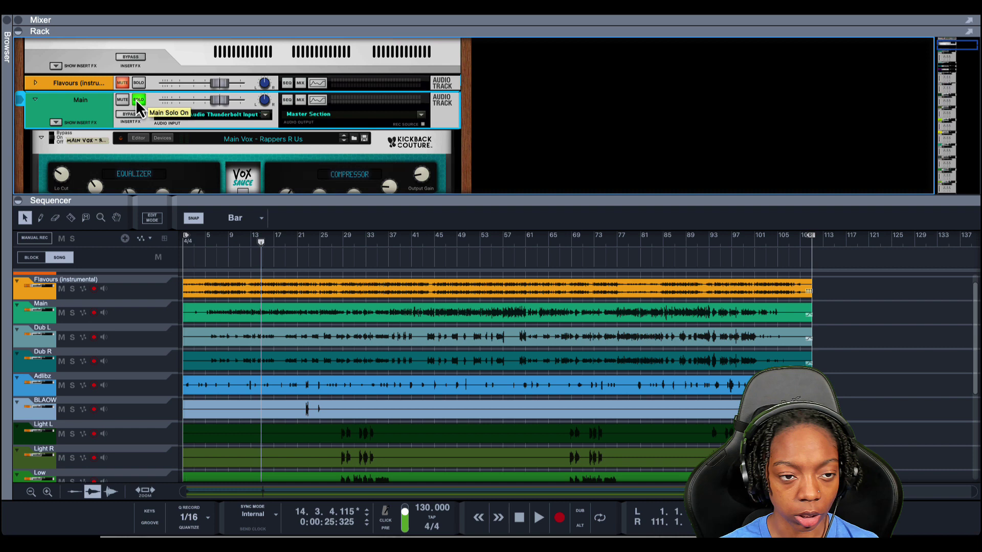
{"action": "key", "text": "ctrl+z"}
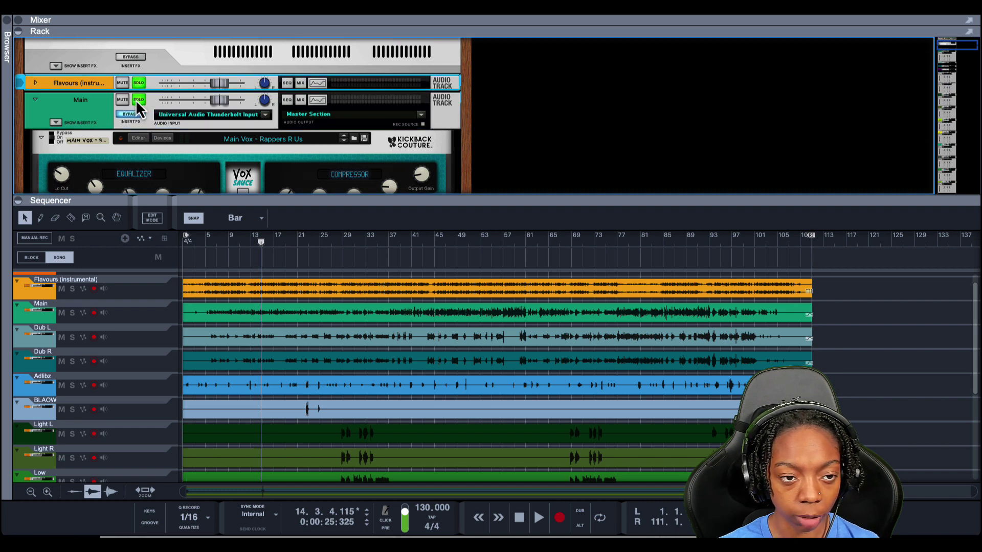
{"action": "key", "text": "ctrl+y"}
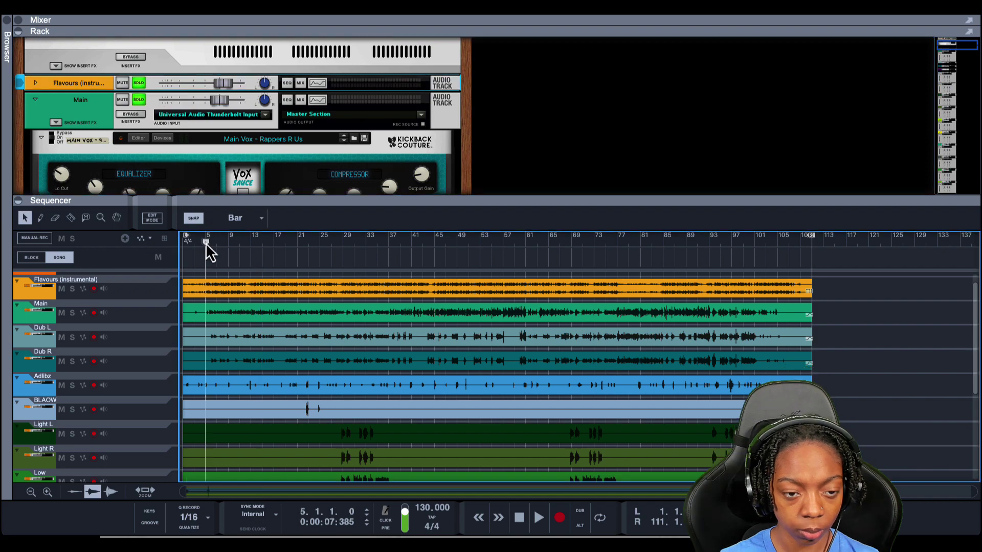
Replay from bar 5 and enlarge the rack to show more Vox Sauce controls.
{"action": "left_click", "coordinate": [206, 243]}
{"action": "key", "text": "space"}
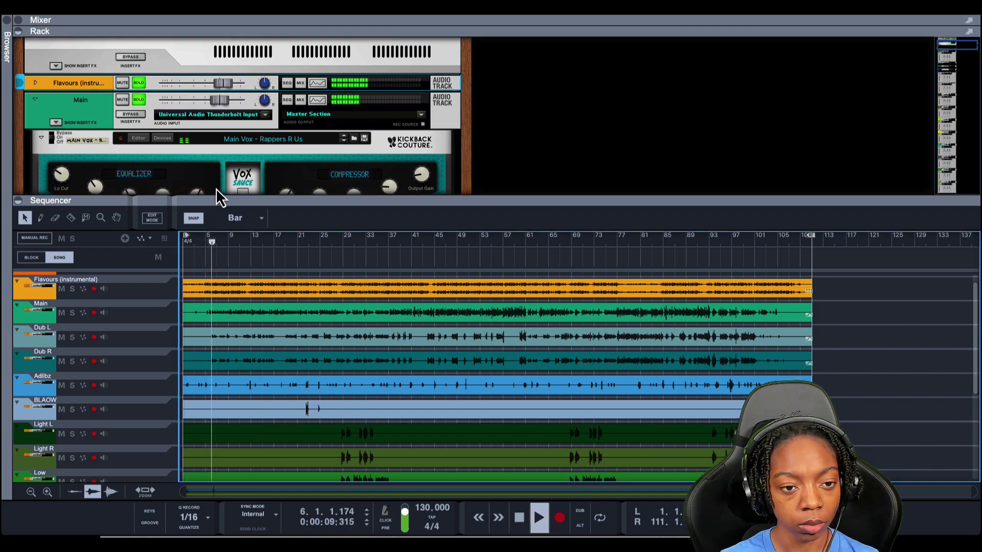
{"action": "left_click_drag", "start_coordinate": [246, 200], "coordinate": [242, 249]}
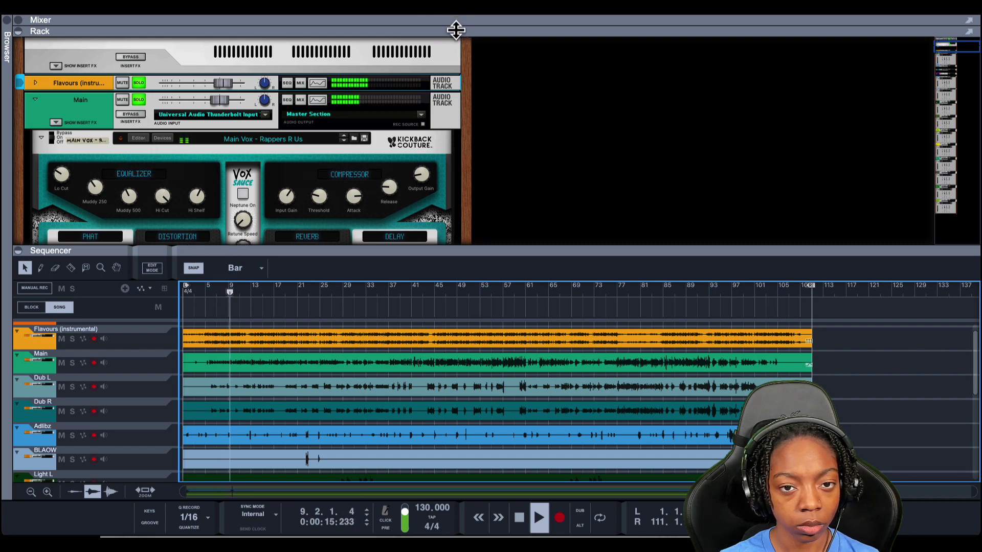
Reveal the mixer, turn off all solos, and collapse the sequencer so the rack fills the window.
{"action": "left_click_drag", "start_coordinate": [453, 26], "coordinate": [461, 86]}
{"action": "left_click", "coordinate": [889, 64]}
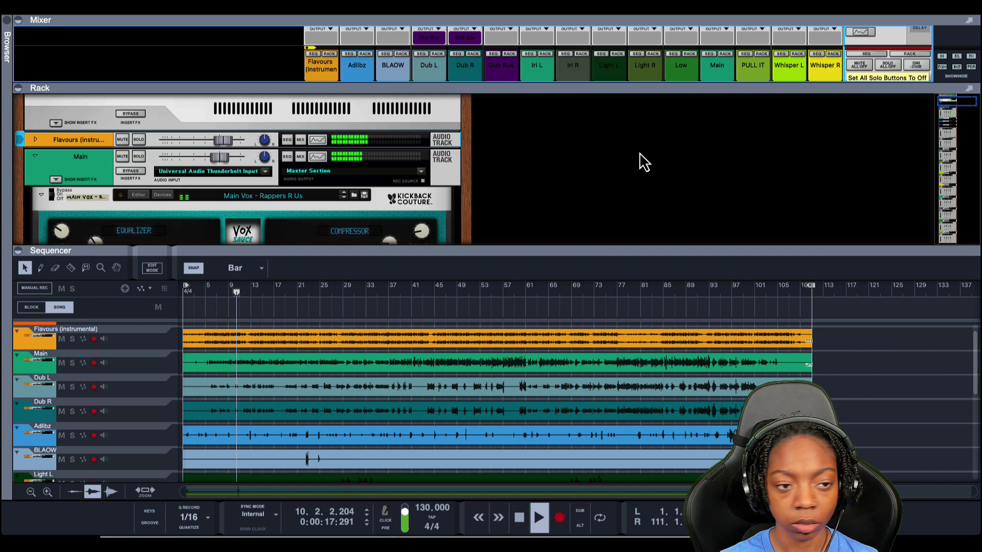
{"action": "left_click_drag", "start_coordinate": [414, 249], "coordinate": [391, 483]}
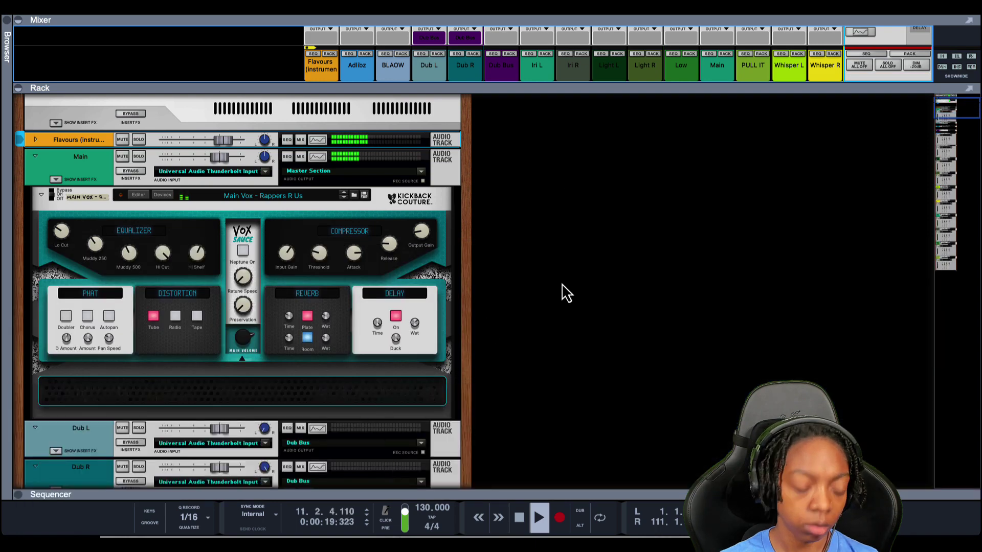
Stop playback and scroll the rack to the Main Vox's Vox Sauce on its Rappers R Us preset.
{"action": "scroll", "coordinate": [552, 299], "scroll_direction": "down", "scroll_amount": 1}
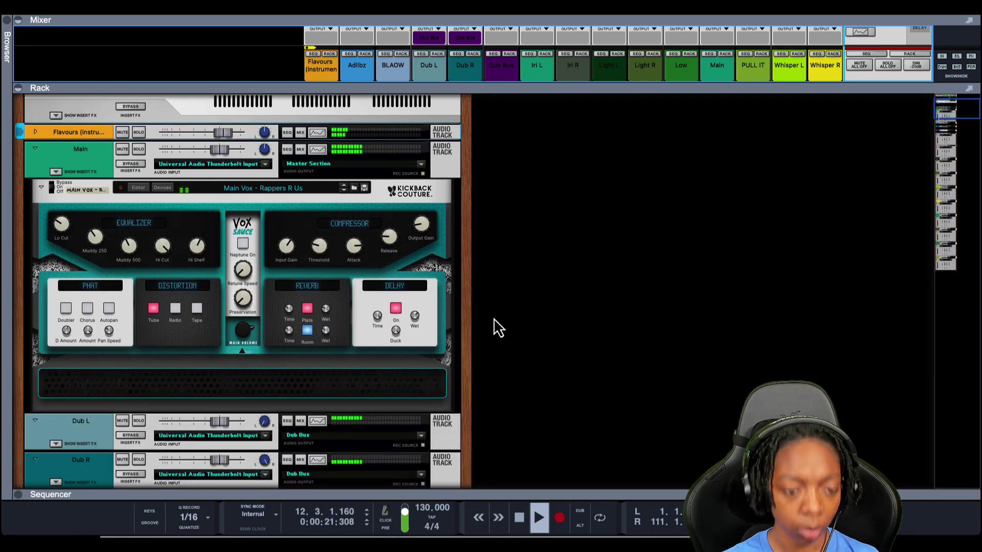
{"action": "key", "text": "space"}
{"action": "scroll", "coordinate": [491, 312], "scroll_direction": "down", "scroll_amount": 10}
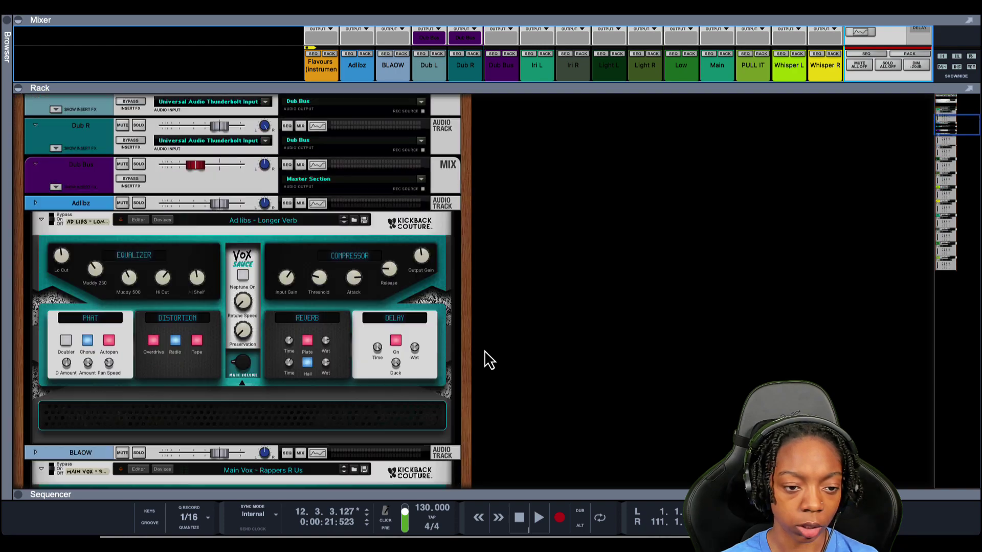
{"action": "scroll", "coordinate": [484, 351], "scroll_direction": "down", "scroll_amount": 15}
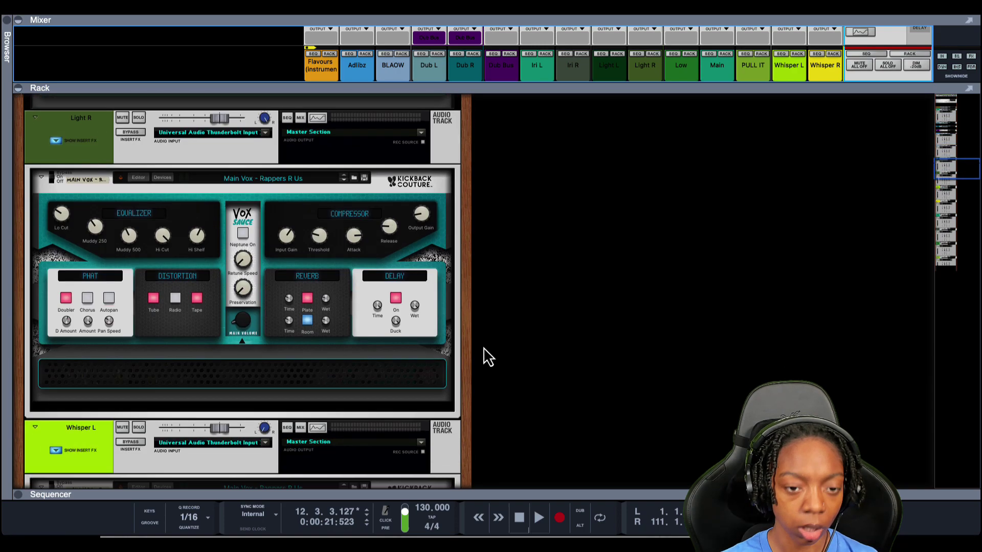
{"action": "scroll", "coordinate": [483, 352], "scroll_direction": "up", "scroll_amount": 20}
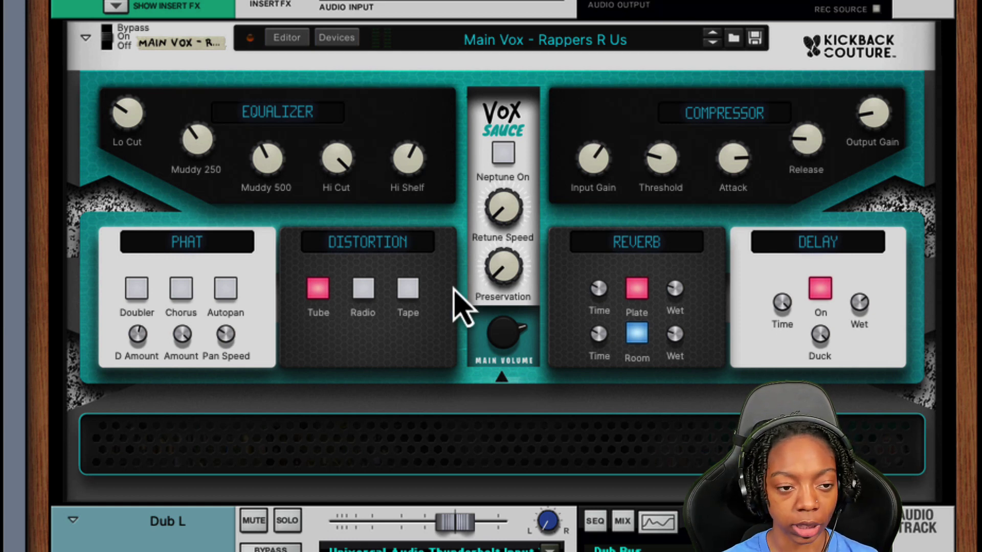
{"action": "left_click", "coordinate": [405, 107]}
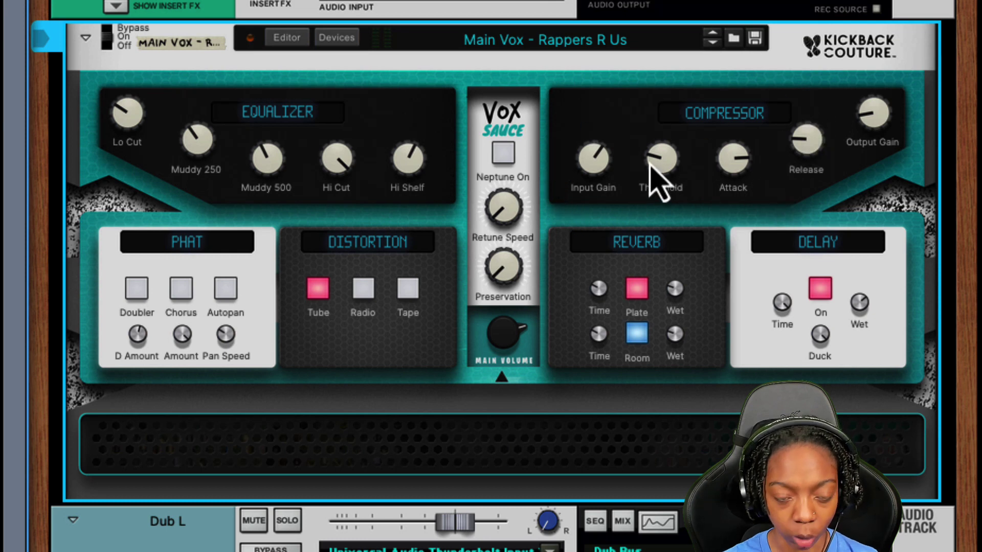
{"action": "mouse_move", "coordinate": [649, 162]}
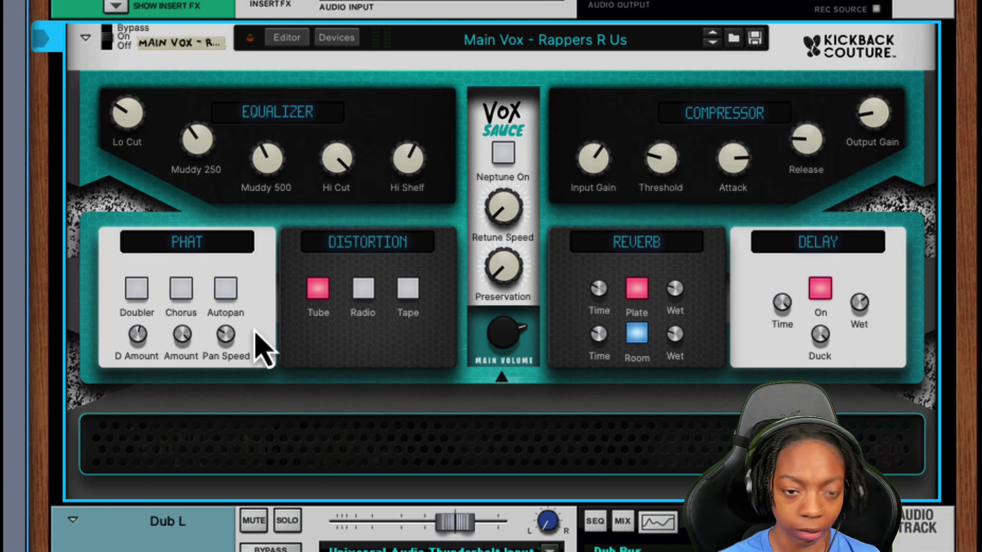
{"action": "scroll", "coordinate": [296, 373], "scroll_direction": "down", "scroll_amount": 3}
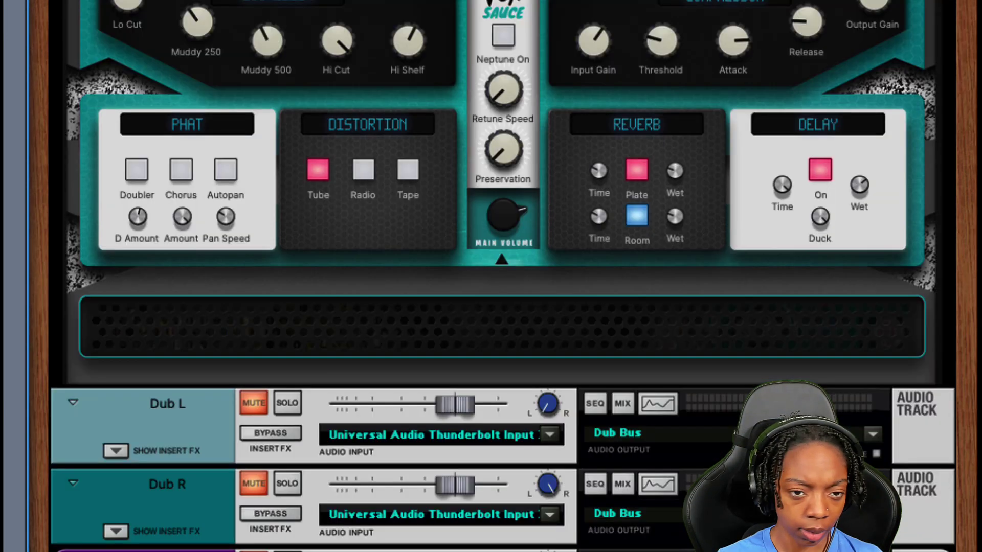
Audition the Phat Doubler, set its amount to 107, then switch it off.
{"action": "left_click", "coordinate": [134, 181]}
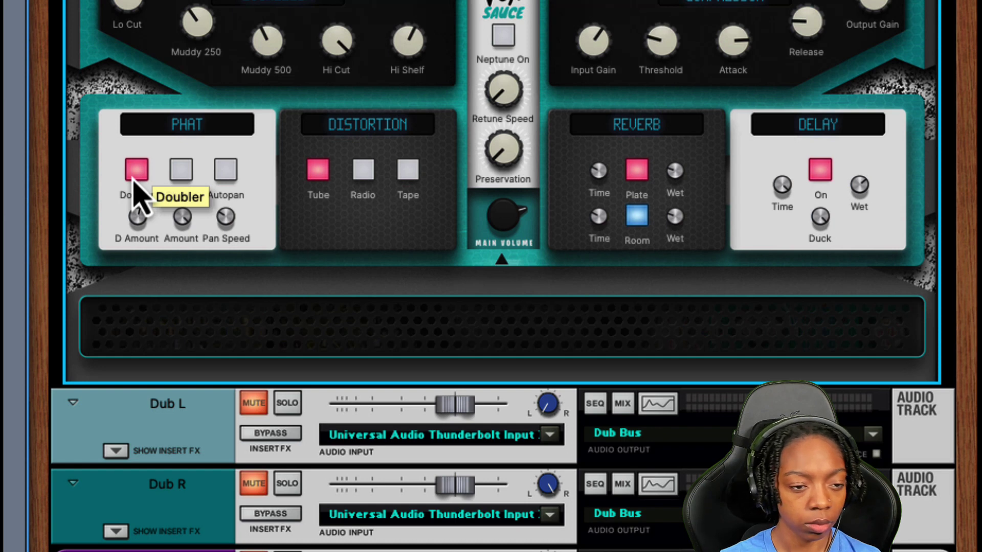
{"action": "left_click", "coordinate": [135, 179]}
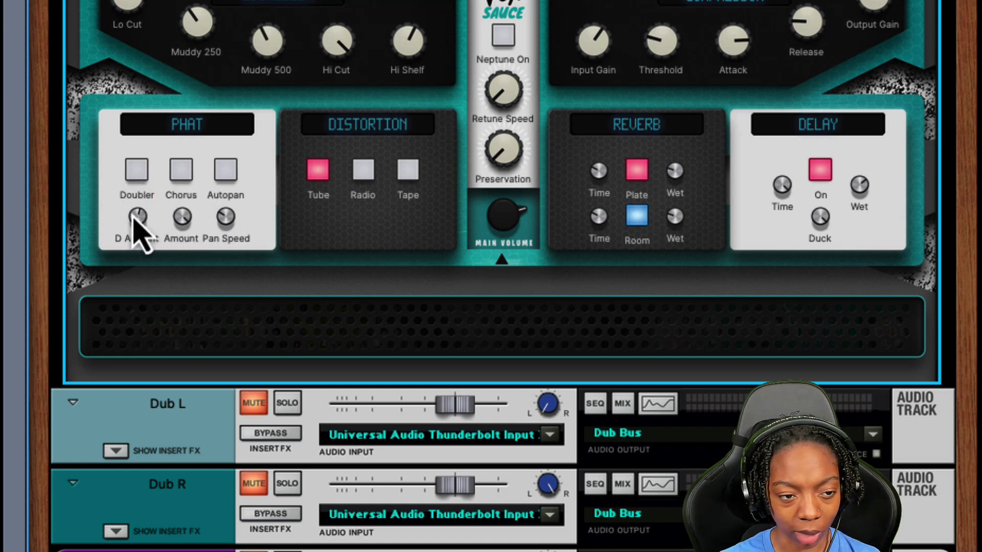
{"action": "left_click", "coordinate": [136, 174]}
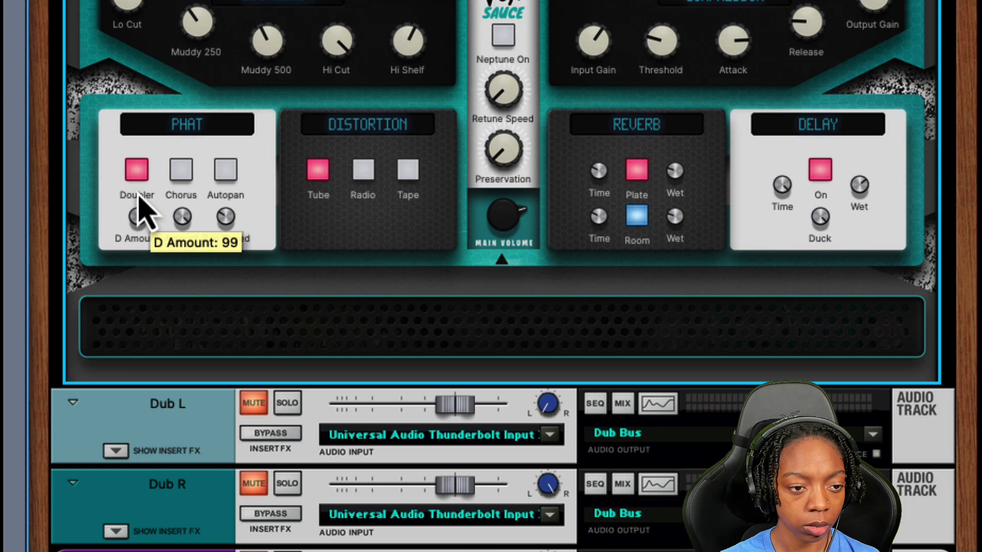
{"action": "left_click_drag", "start_coordinate": [138, 196], "coordinate": [143, 252]}
{"action": "left_click", "coordinate": [137, 174]}
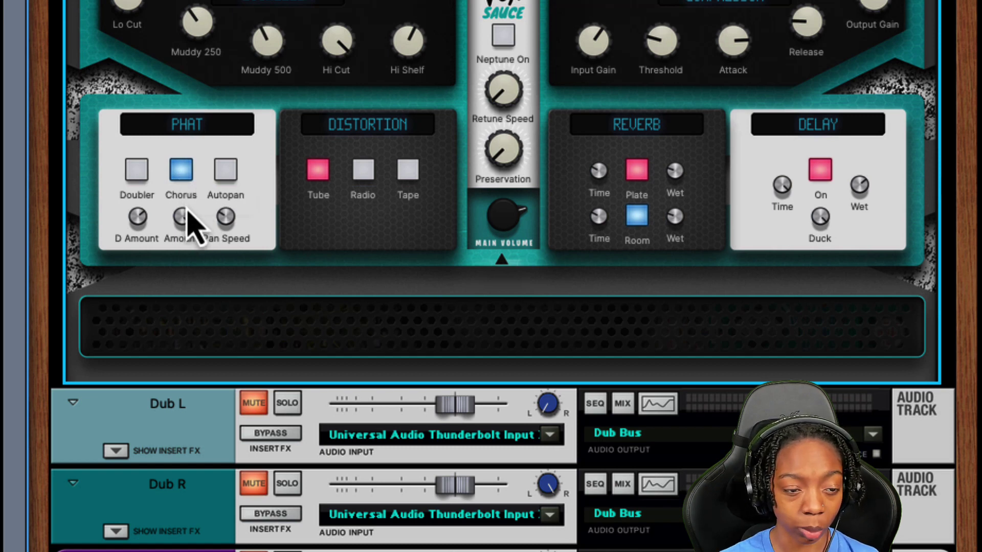
Toggle the Phat Chorus on and off to compare, leaving it off.
{"action": "mouse_move", "coordinate": [185, 233]}
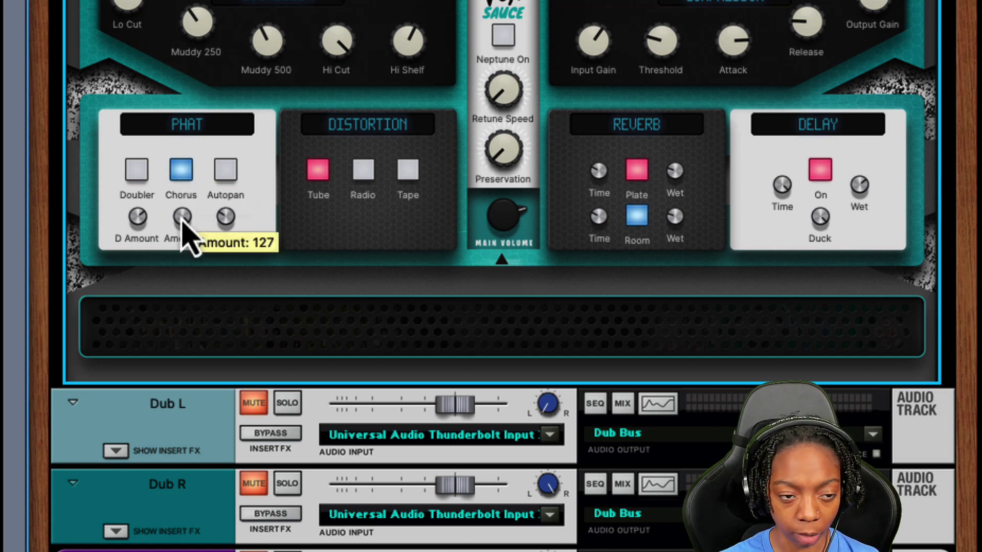
{"action": "left_click", "coordinate": [182, 183]}
{"action": "left_click", "coordinate": [181, 182]}
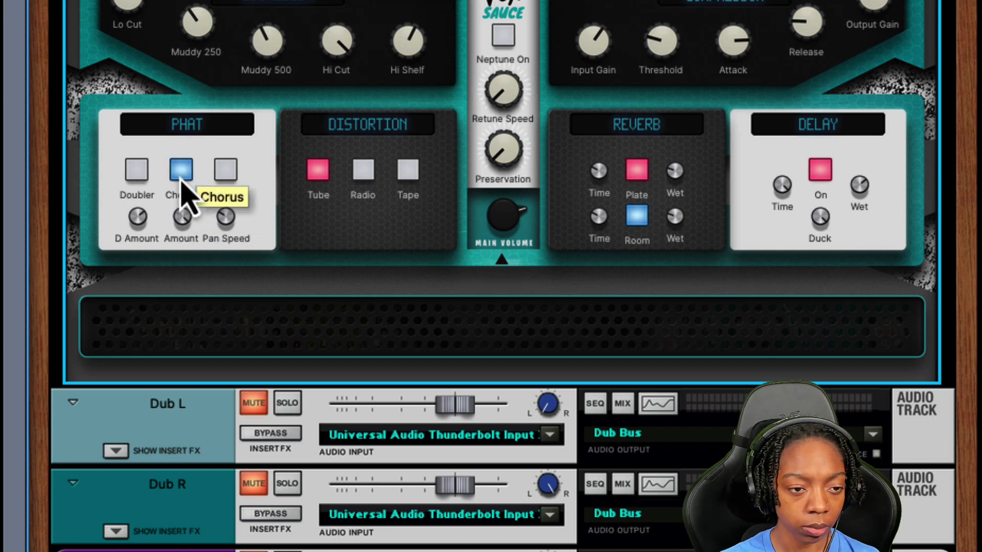
{"action": "left_click", "coordinate": [181, 183]}
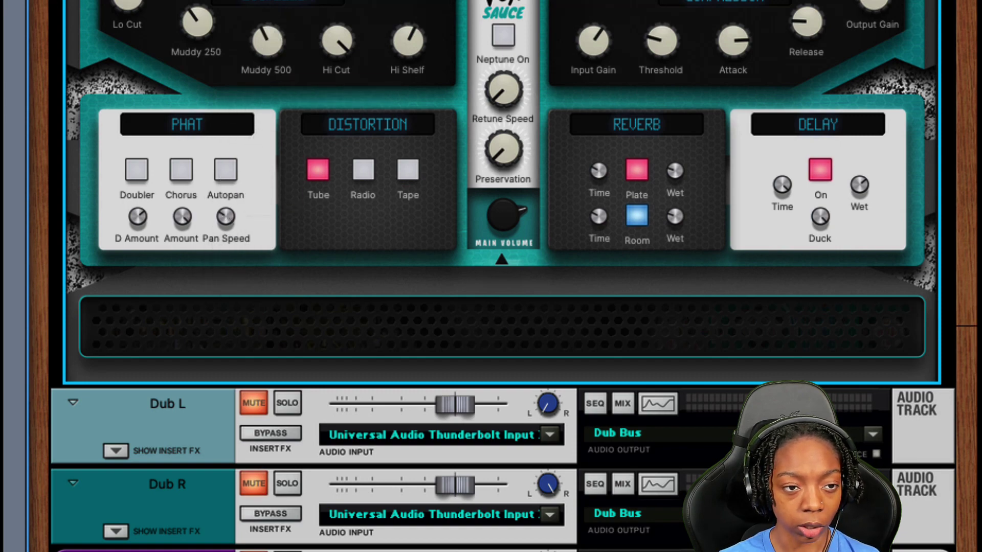
Play the soloed Adlibz Vox Sauce on Ad libs - Longer Verb with the sequencer hidden.
{"action": "scroll", "coordinate": [291, 324], "scroll_direction": "down", "scroll_amount": 10}
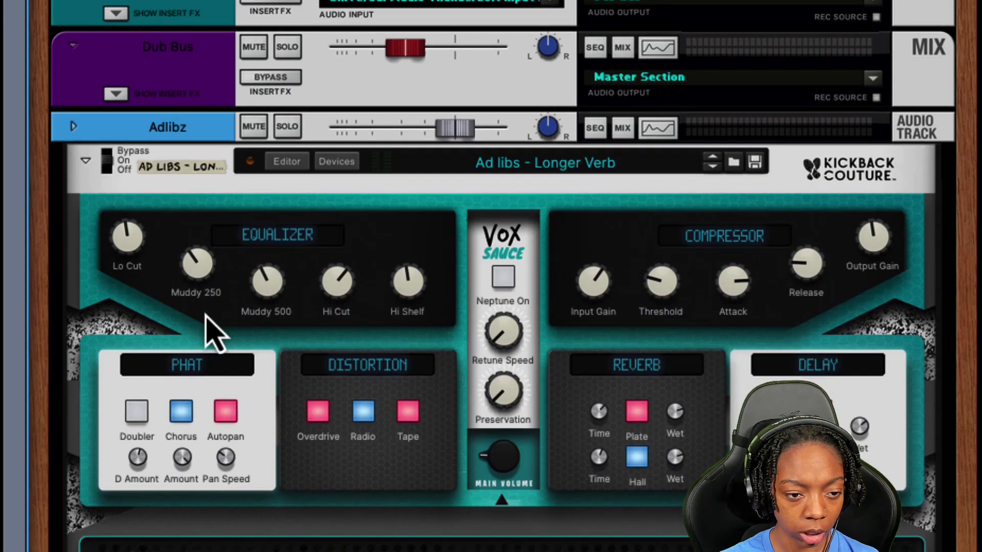
{"action": "key", "text": "F7"}
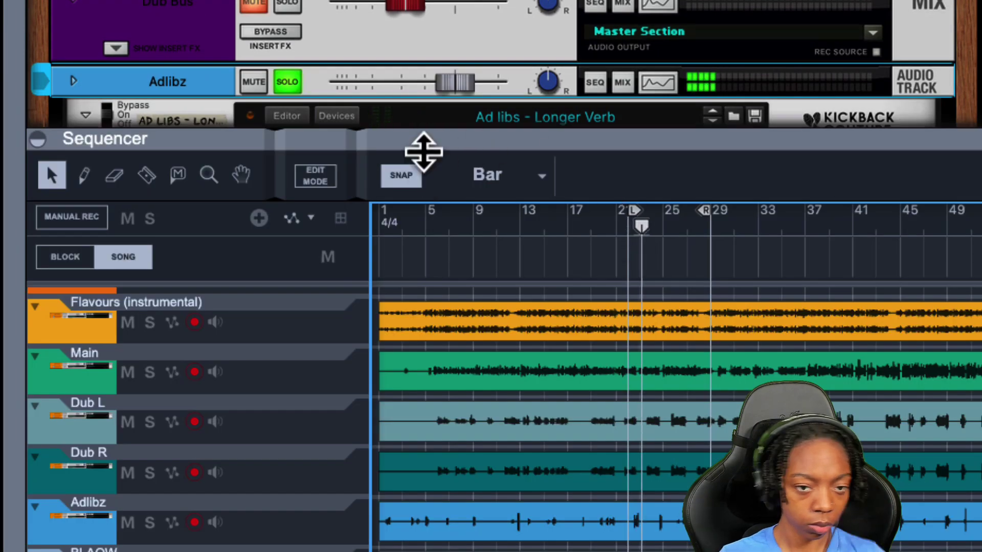
{"action": "left_click_drag", "start_coordinate": [423, 152], "coordinate": [423, 549]}
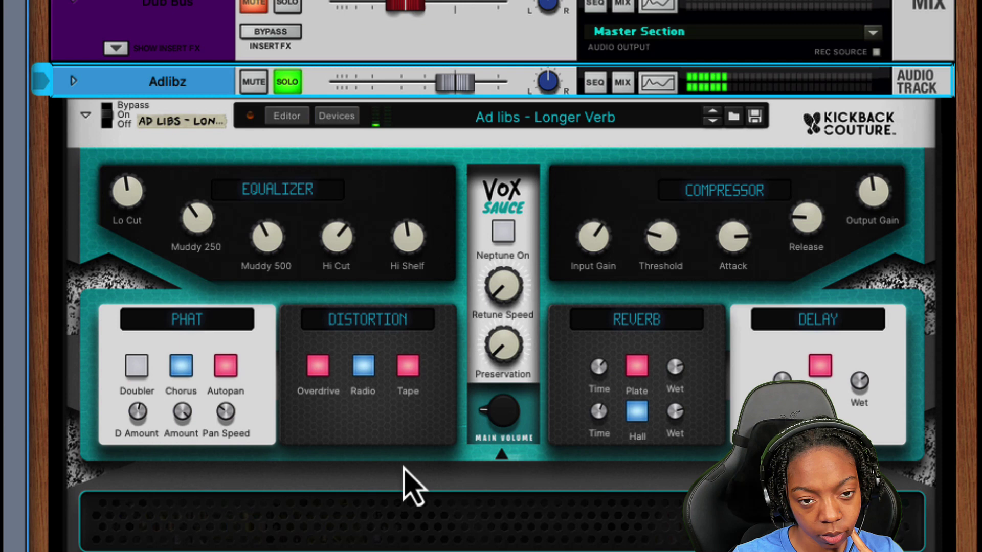
{"action": "left_click", "coordinate": [378, 419]}
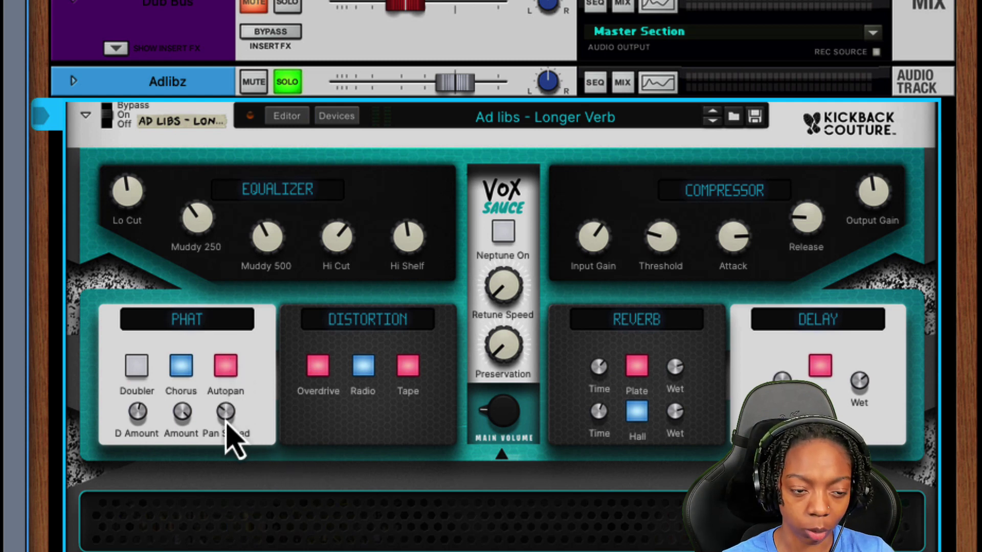
{"action": "mouse_move", "coordinate": [226, 422]}
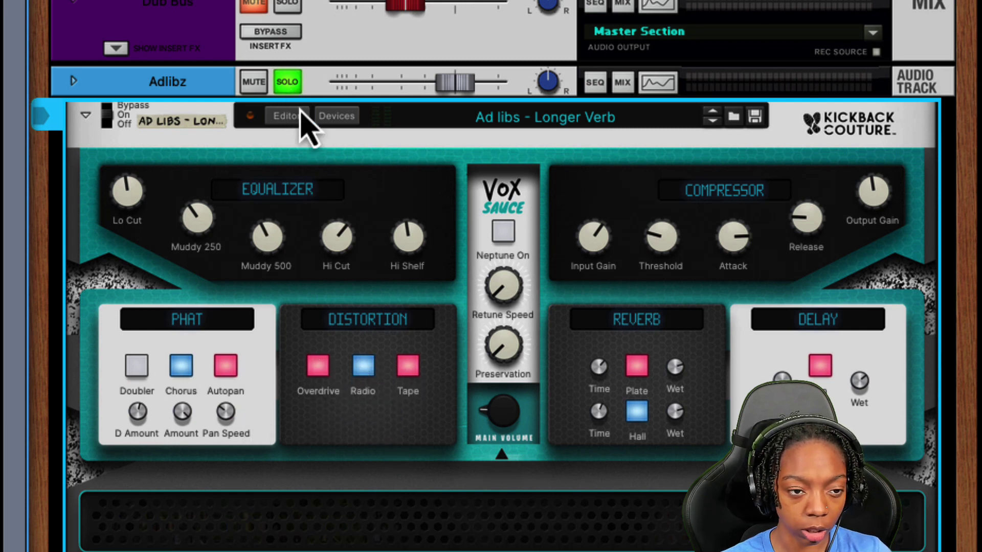
Unsolo the Adlibz track and solo the Main vocal track.
{"action": "left_click", "coordinate": [286, 84]}
{"action": "scroll", "coordinate": [281, 136], "scroll_direction": "up", "scroll_amount": 5}
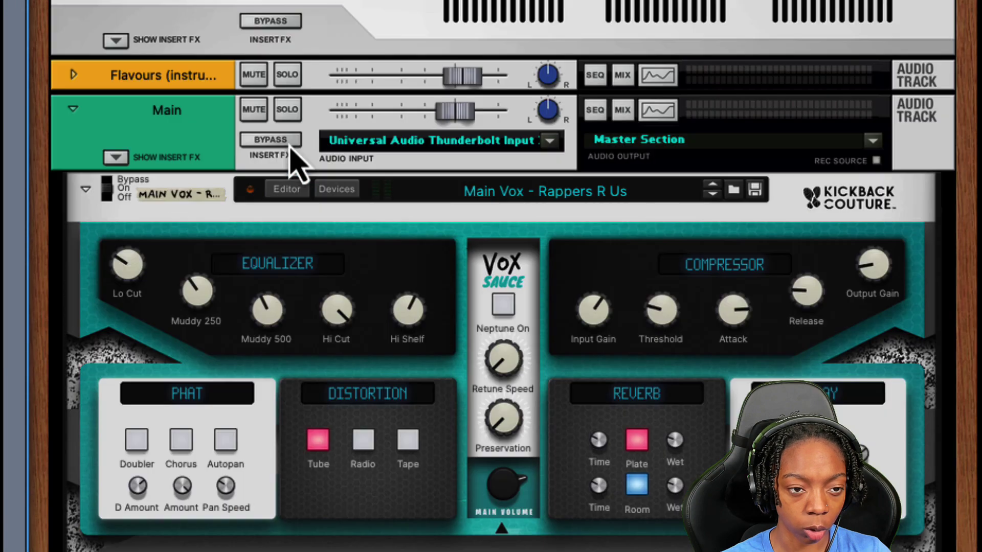
{"action": "left_click", "coordinate": [286, 115]}
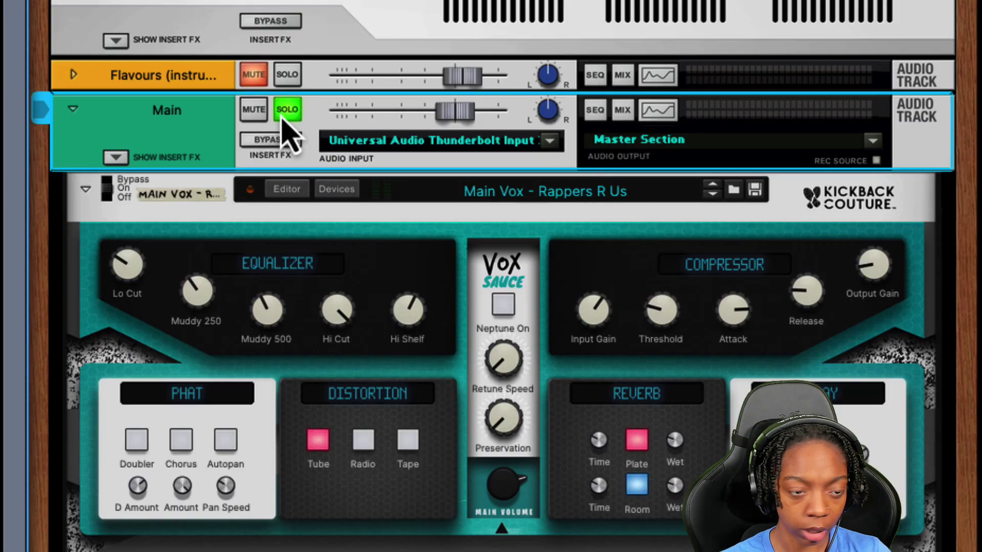
Audition the Tube, Radio and Tape distortion modes, ending with only Tube on.
{"action": "left_click", "coordinate": [318, 439]}
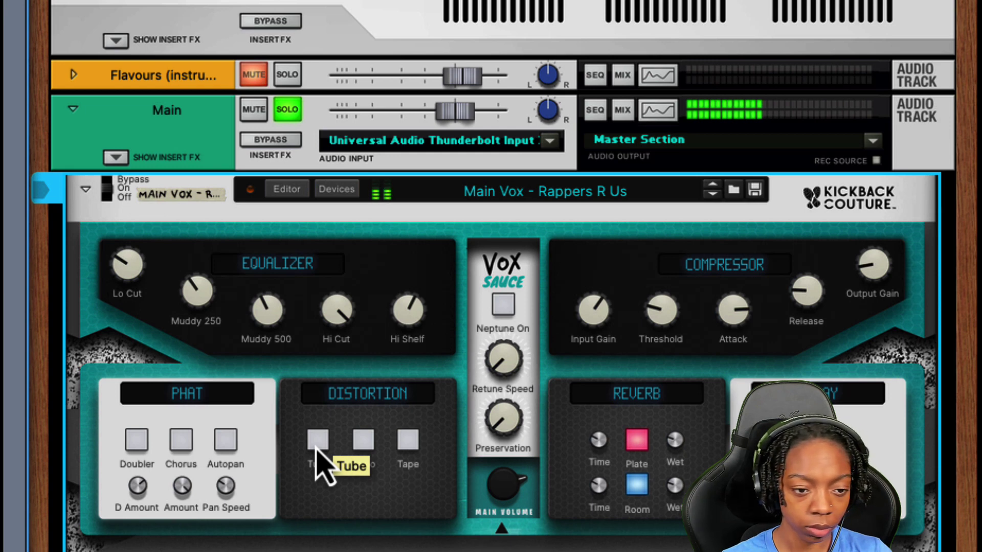
{"action": "left_click", "coordinate": [317, 447]}
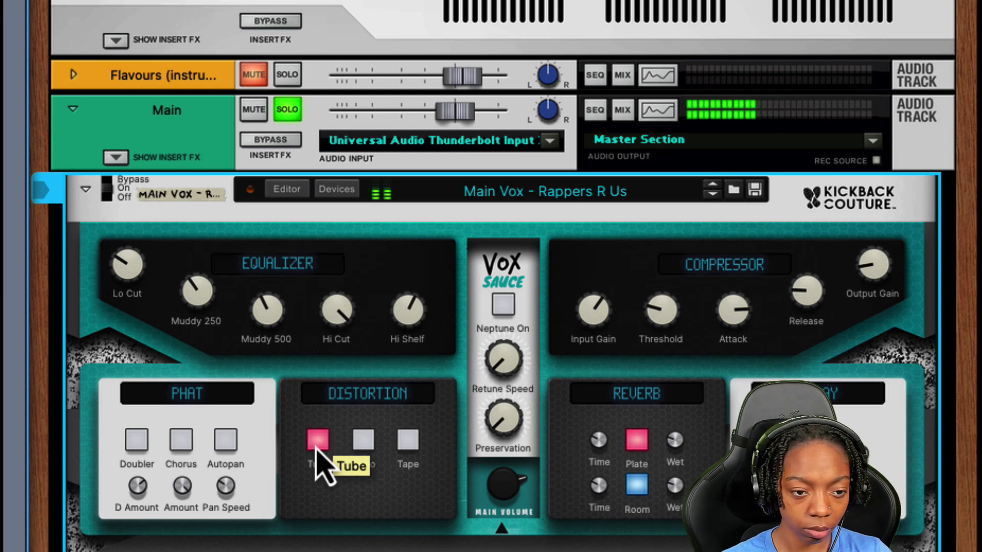
{"action": "left_click", "coordinate": [317, 447]}
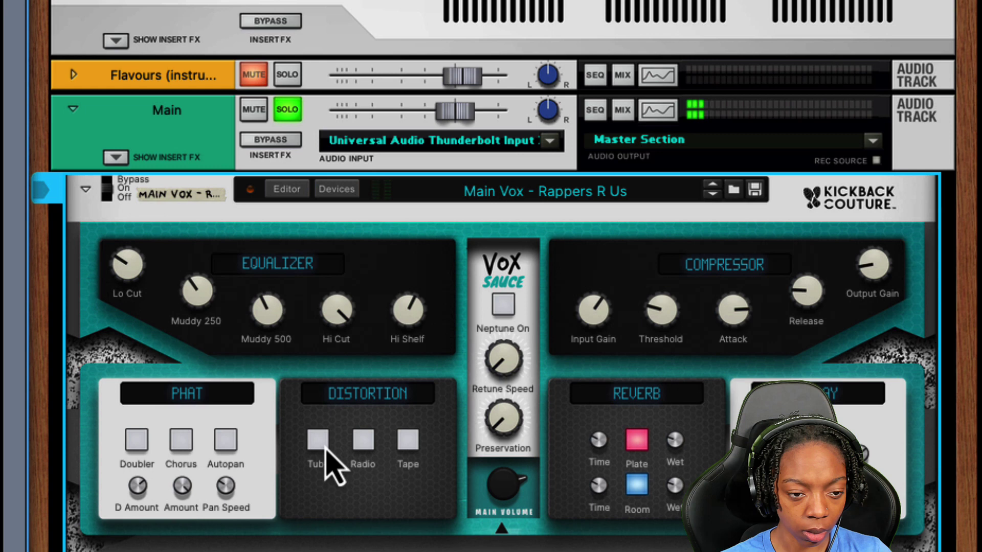
{"action": "left_click", "coordinate": [363, 441]}
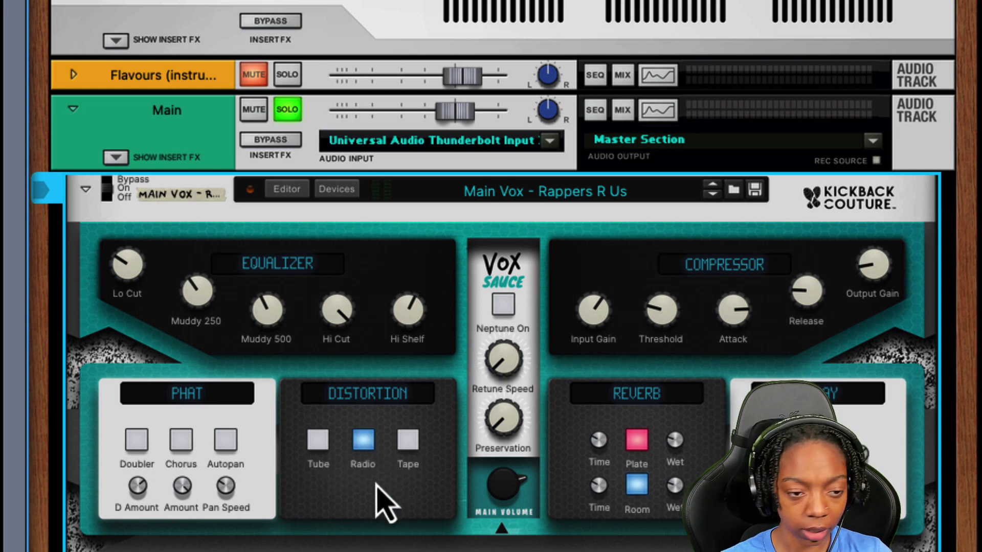
{"action": "left_click", "coordinate": [363, 441]}
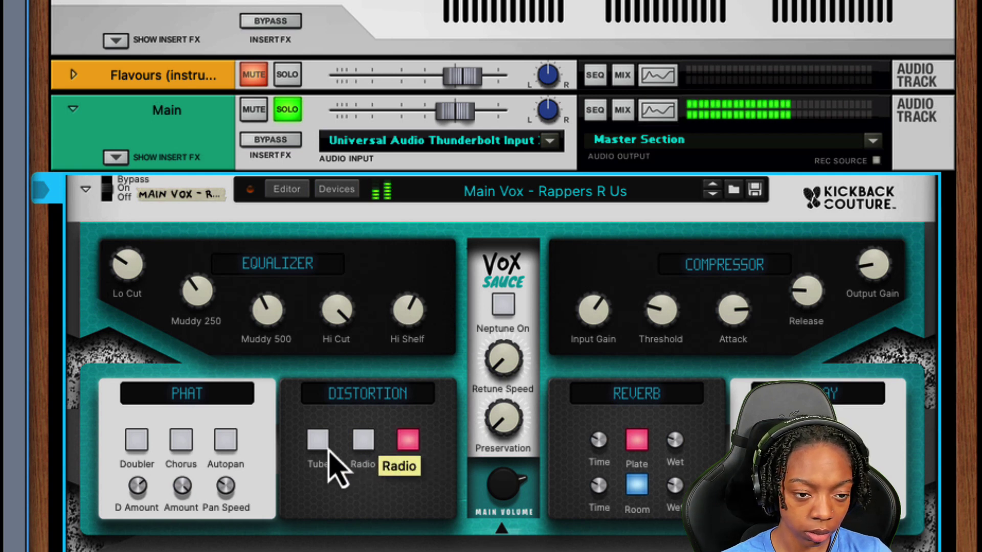
{"action": "left_click", "coordinate": [316, 443]}
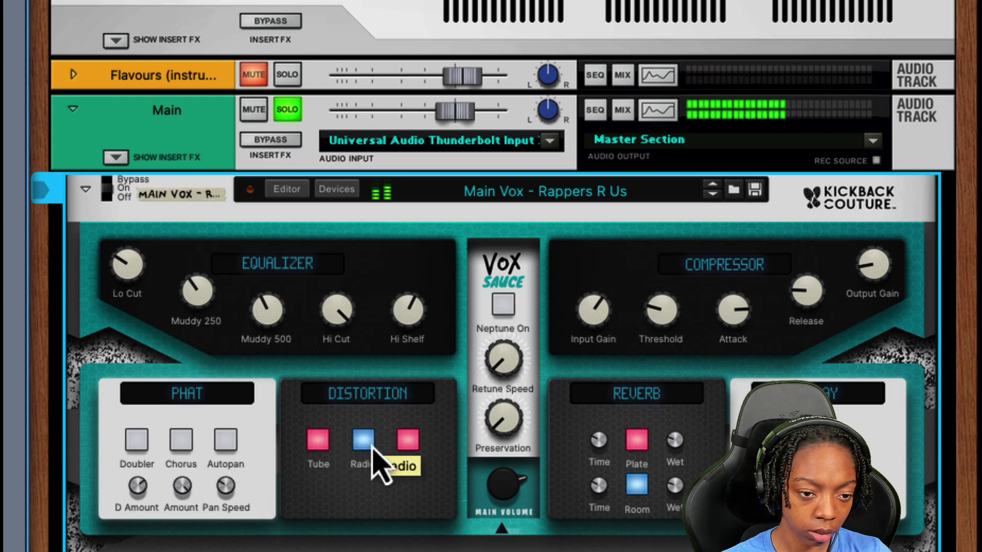
{"action": "left_click", "coordinate": [317, 442]}
{"action": "left_click", "coordinate": [367, 444]}
{"action": "left_click", "coordinate": [407, 445]}
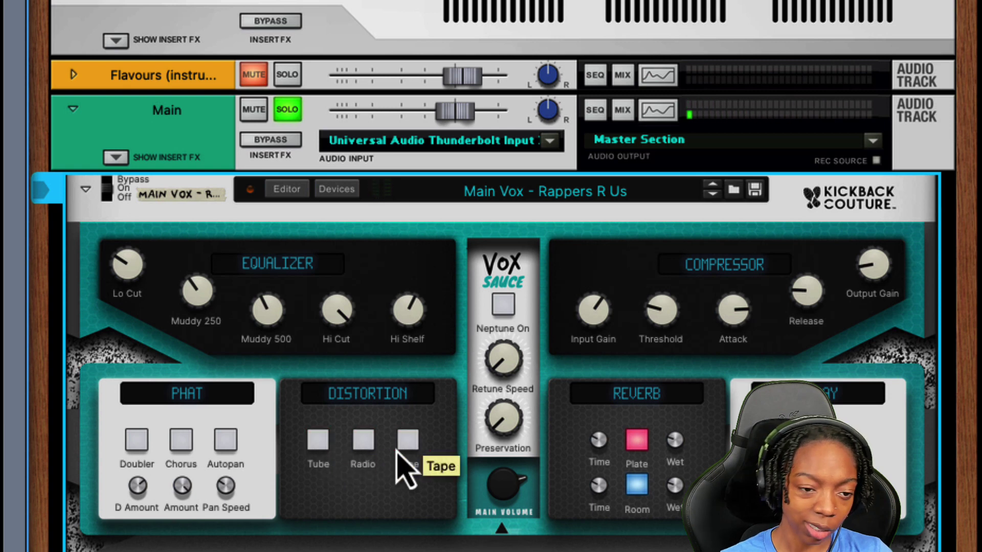
{"action": "left_click", "coordinate": [317, 448]}
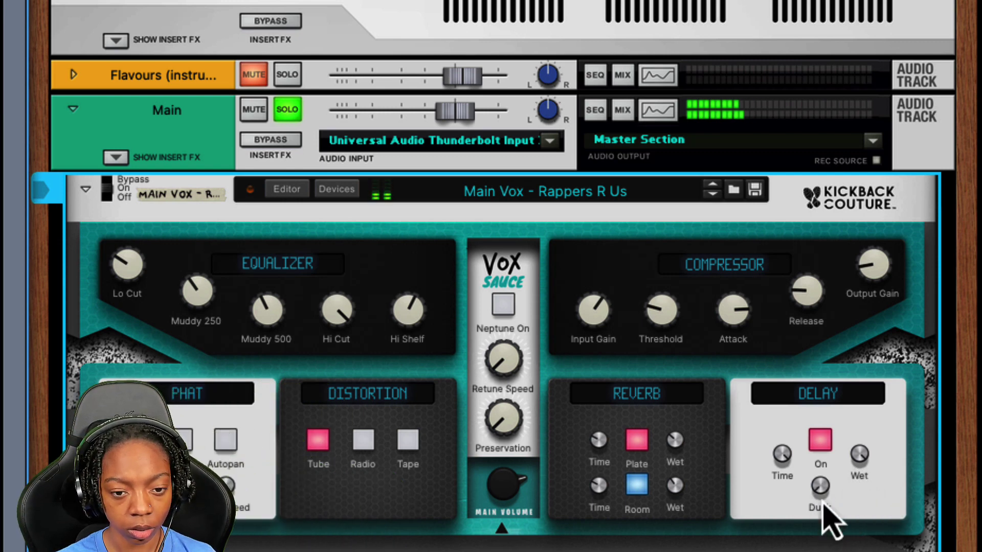
Raise the Delay duck amount and adjust the Delay wet level.
{"action": "left_click_drag", "start_coordinate": [822, 499], "coordinate": [822, 373]}
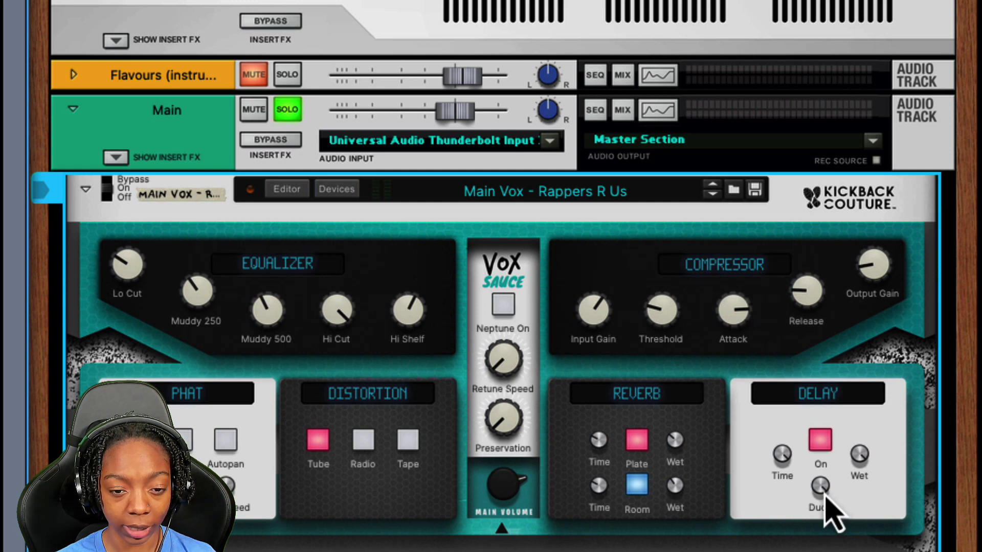
{"action": "mouse_move", "coordinate": [824, 494]}
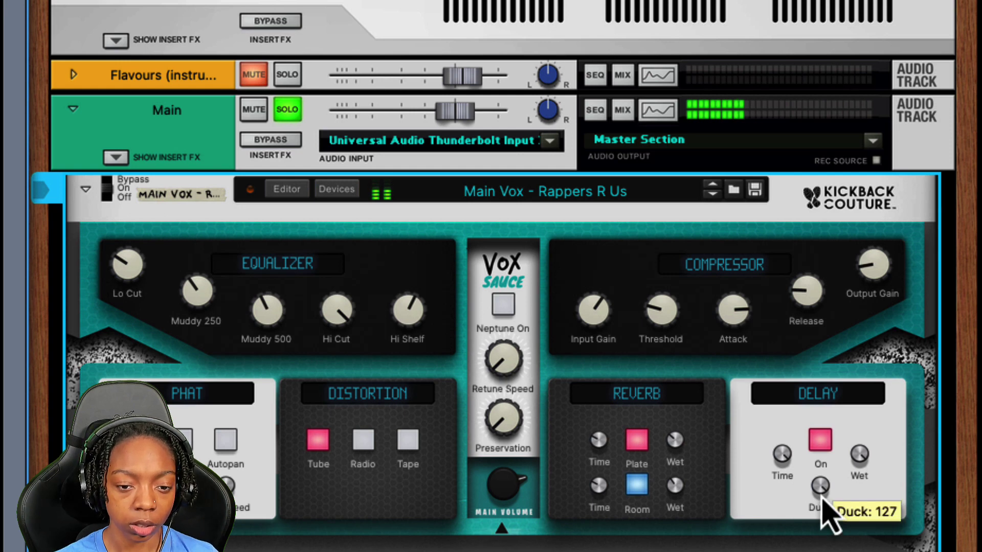
{"action": "left_click_drag", "start_coordinate": [820, 516], "coordinate": [856, 486]}
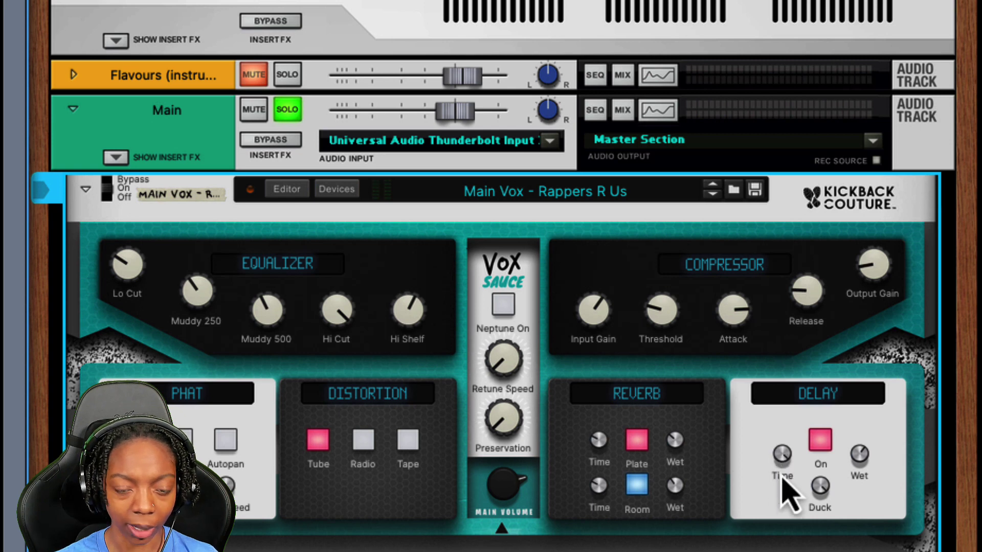
Raise the plate reverb's wet level and set its time to 54.
{"action": "mouse_move", "coordinate": [782, 467]}
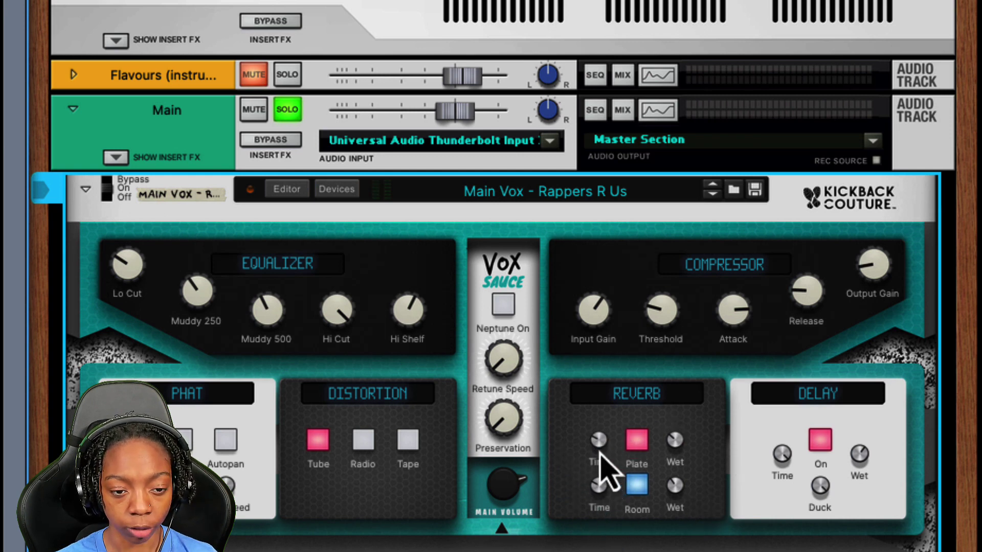
{"action": "mouse_move", "coordinate": [598, 454]}
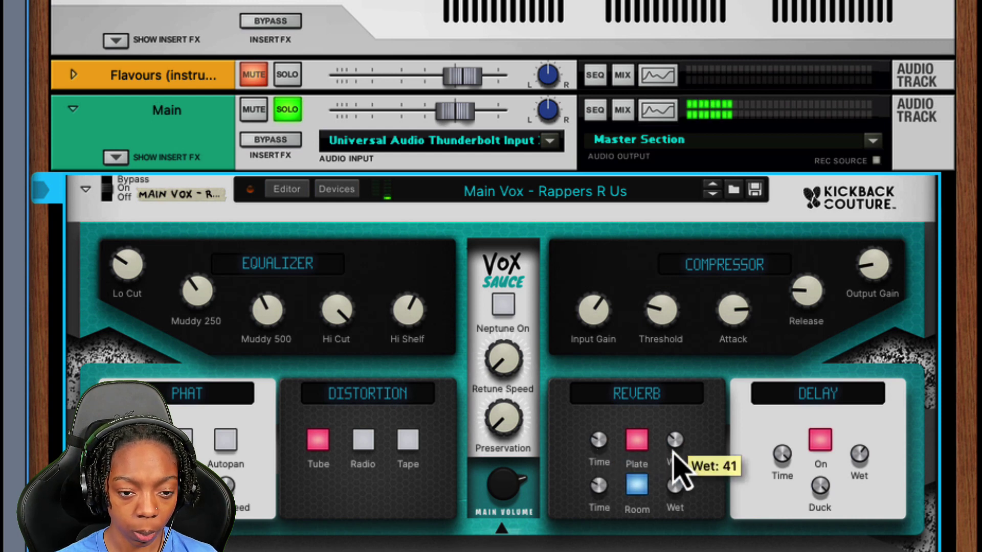
{"action": "left_click_drag", "start_coordinate": [671, 453], "coordinate": [673, 430]}
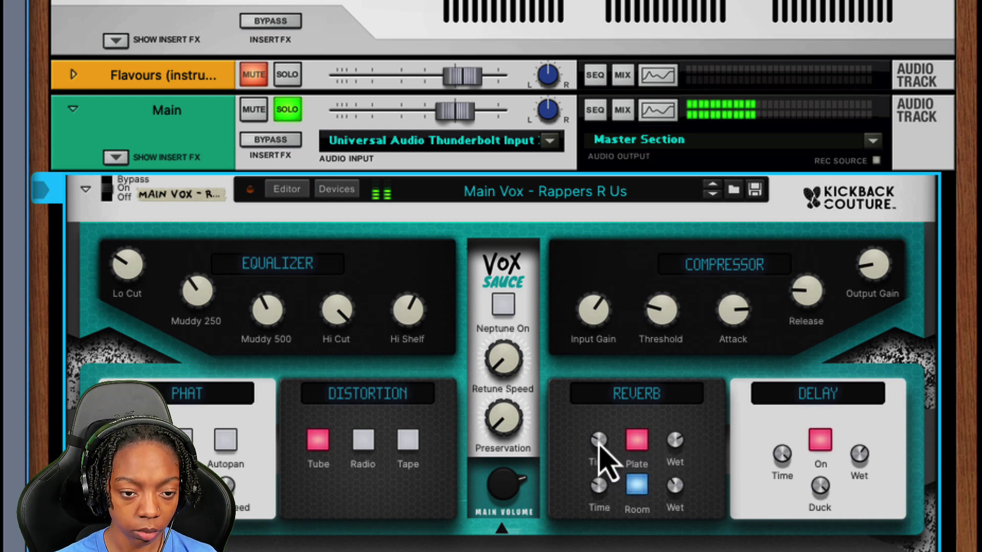
{"action": "left_click_drag", "start_coordinate": [598, 438], "coordinate": [620, 454]}
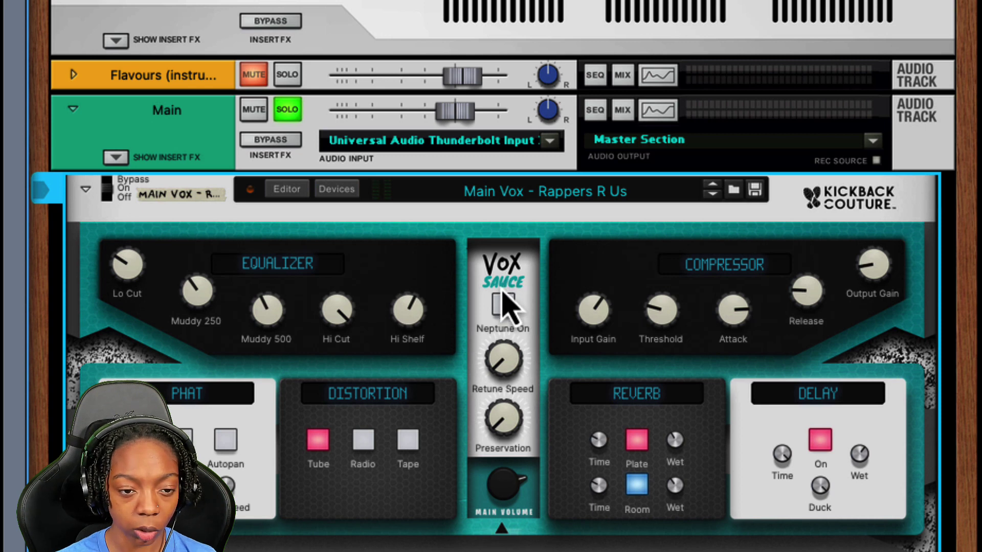
Turn Neptune on, sweep Retune Speed to about 111 then 53, then switch Neptune off.
{"action": "left_click", "coordinate": [503, 310]}
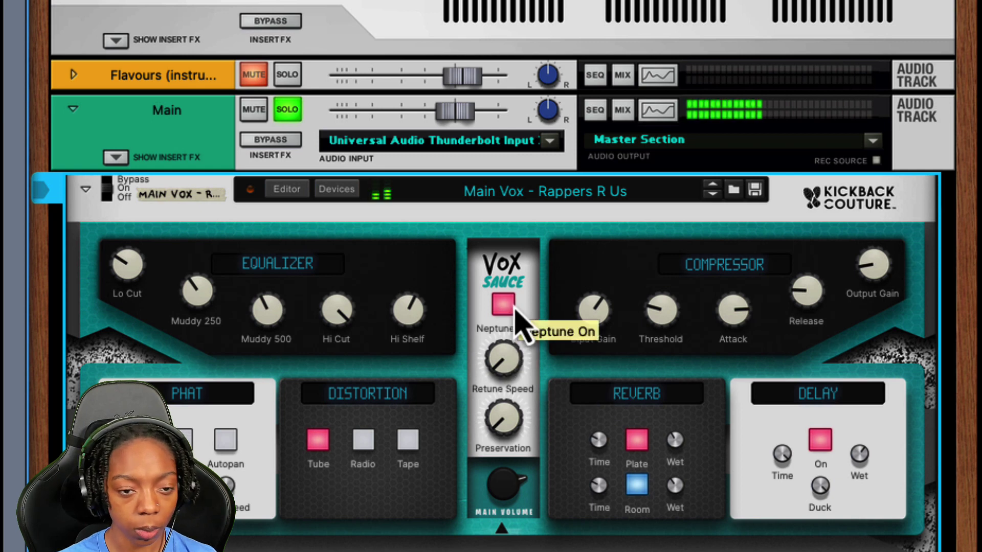
{"action": "mouse_move", "coordinate": [507, 360]}
{"action": "left_mouse_down"}
{"action": "mouse_move", "coordinate": [504, 303]}
{"action": "mouse_move", "coordinate": [519, 317]}
{"action": "mouse_move", "coordinate": [517, 346]}
{"action": "left_mouse_up"}
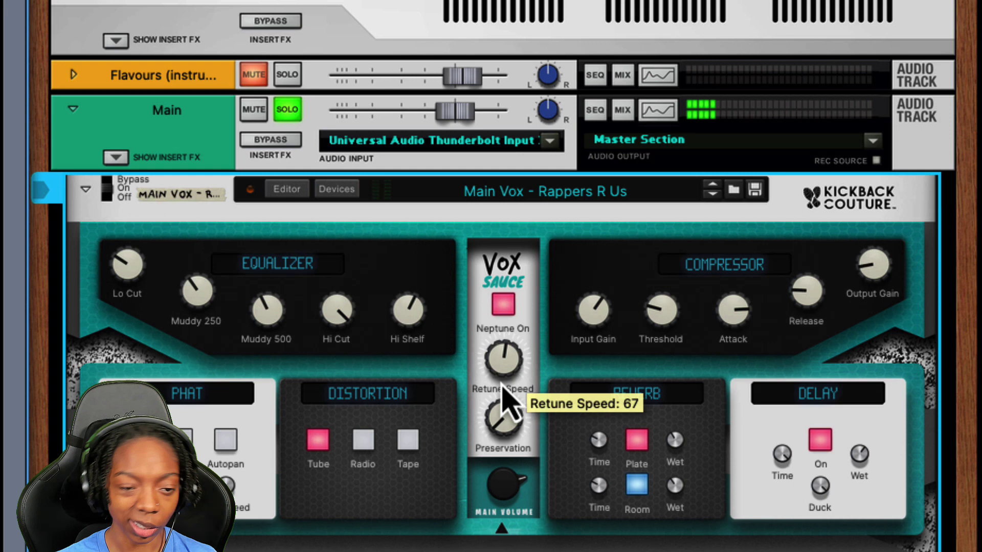
{"action": "left_click_drag", "start_coordinate": [503, 396], "coordinate": [527, 376]}
{"action": "left_click", "coordinate": [503, 304]}
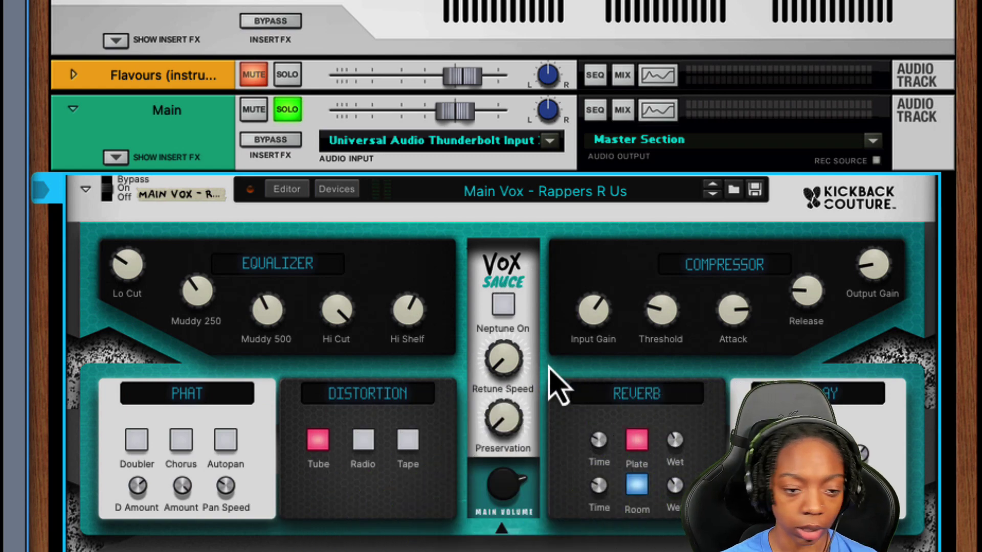
{"action": "scroll", "coordinate": [620, 406], "scroll_direction": "down", "scroll_amount": 1}
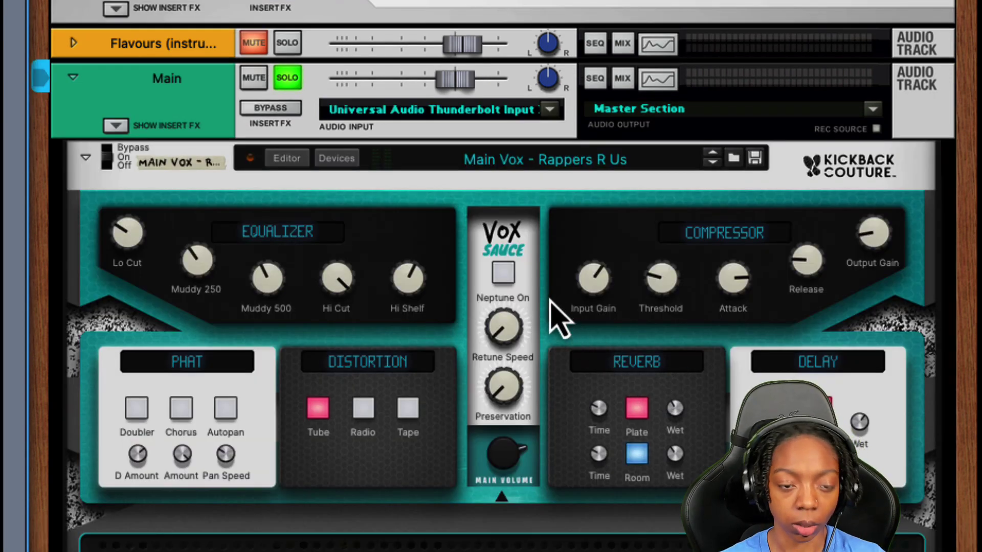
Toggle Neptune on and off again, then show the Main track's DeEsser insert.
{"action": "left_click", "coordinate": [501, 279]}
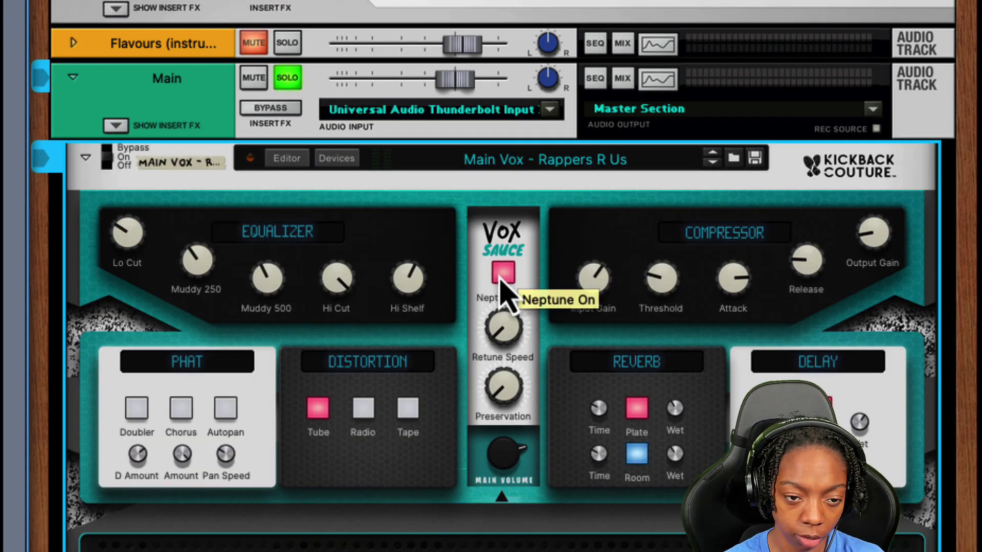
{"action": "left_click", "coordinate": [502, 276]}
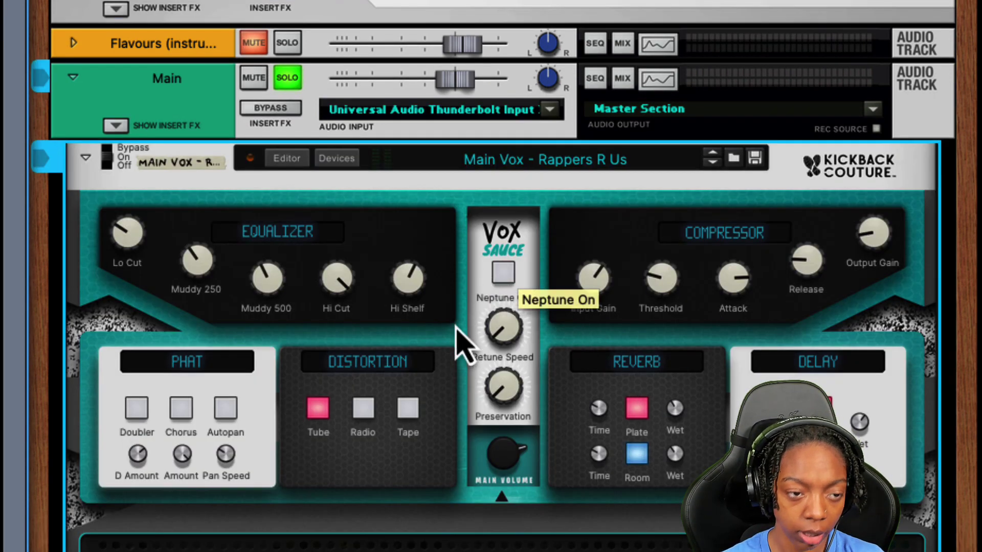
{"action": "left_click", "coordinate": [117, 127]}
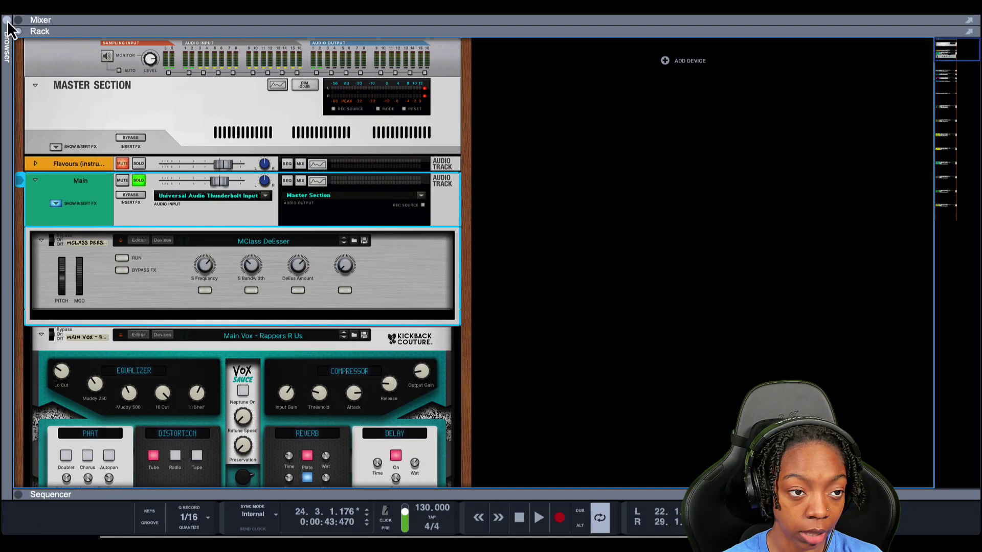
Add Auto-Tune Pro below the DeEsser from the Browser, preview its window, then delete it.
{"action": "left_click", "coordinate": [7, 28]}
{"action": "left_click_drag", "start_coordinate": [144, 120], "coordinate": [352, 246]}
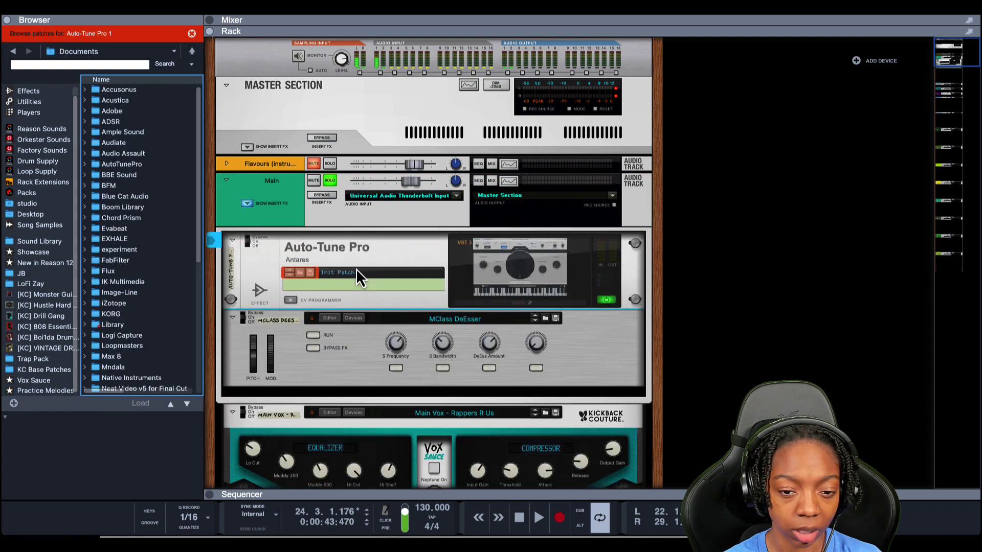
{"action": "left_click", "coordinate": [553, 305]}
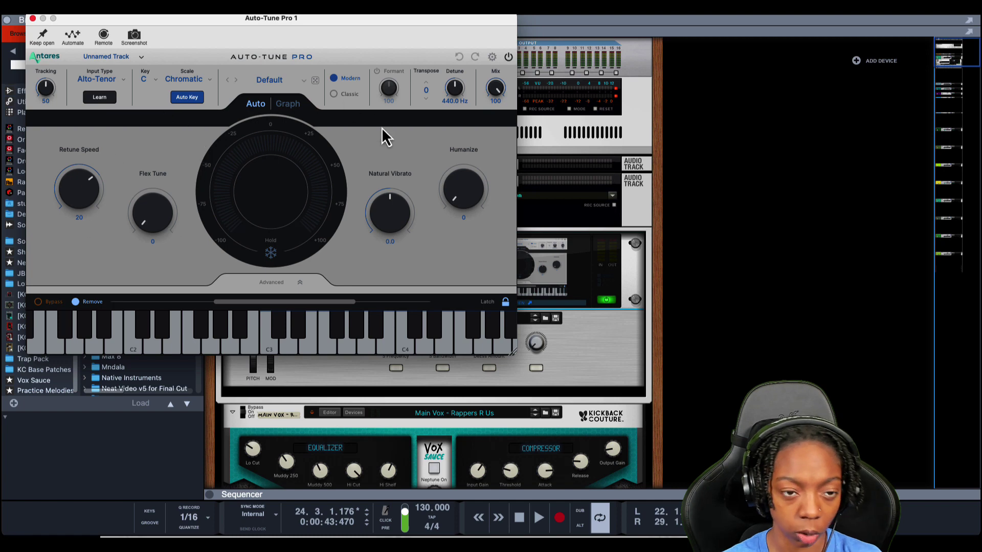
{"action": "left_click", "coordinate": [32, 18]}
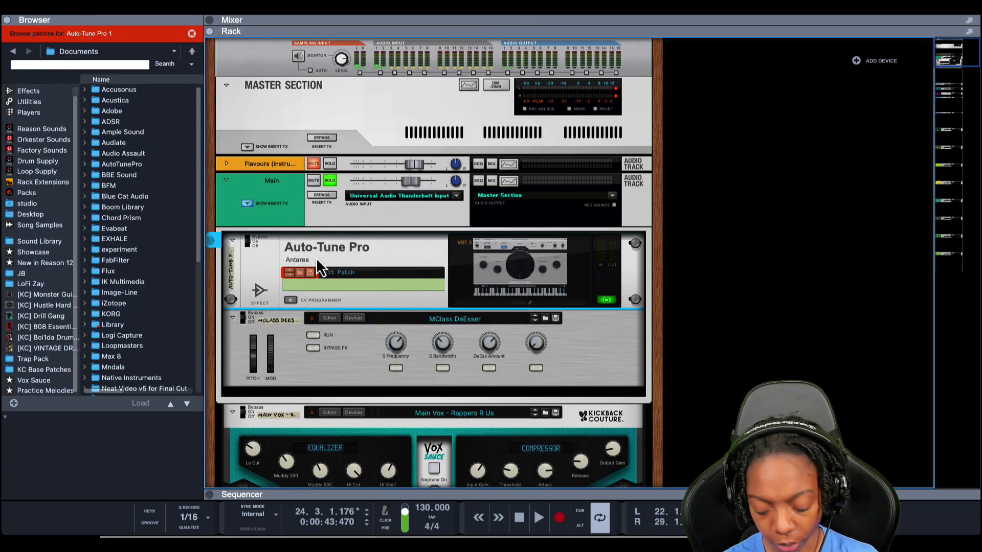
{"action": "key", "text": "Delete"}
Reveal the Main Vox combinator's internal devices and unfold Neptune to its full panel.
{"action": "scroll", "coordinate": [342, 300], "scroll_direction": "down", "scroll_amount": 5}
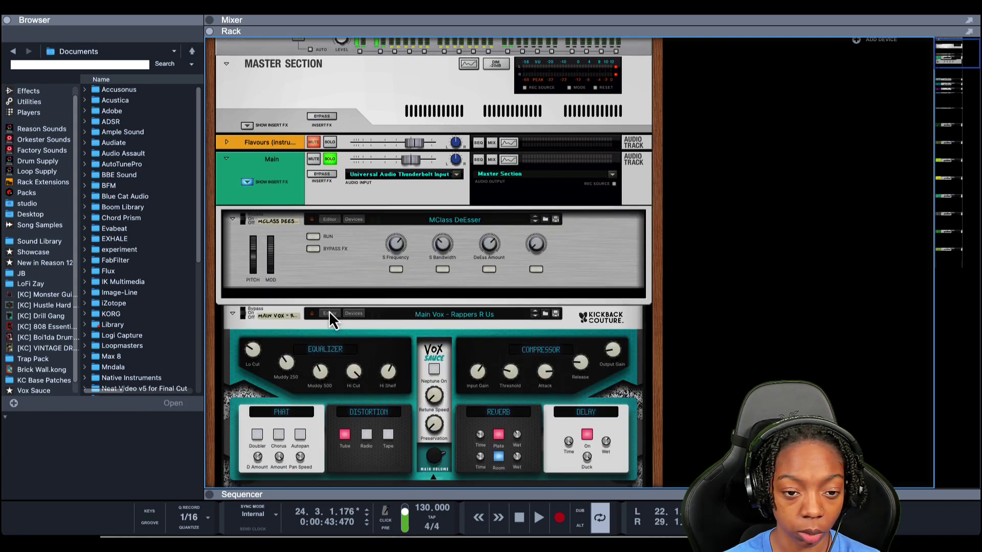
{"action": "left_click", "coordinate": [355, 198]}
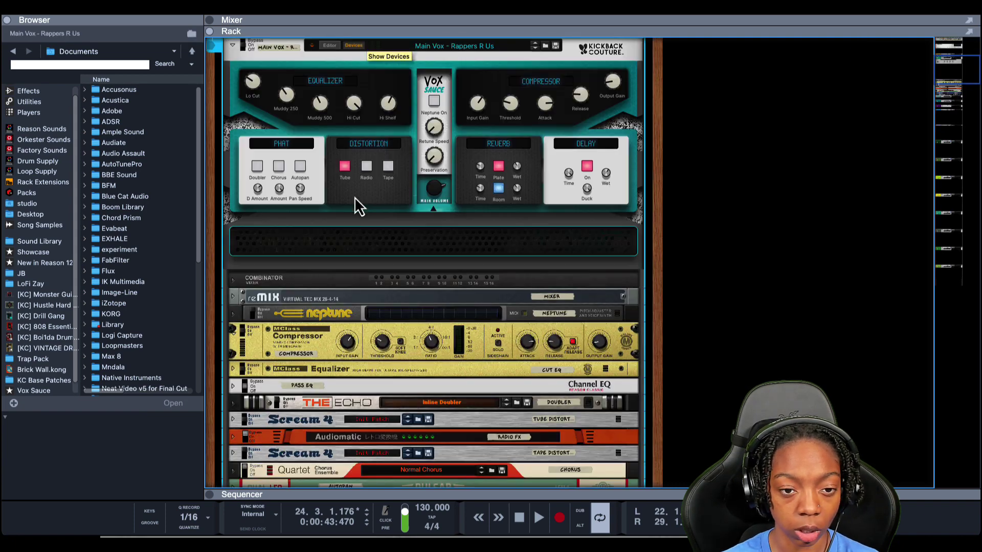
{"action": "scroll", "coordinate": [339, 270], "scroll_direction": "down", "scroll_amount": 1}
{"action": "left_click", "coordinate": [275, 290]}
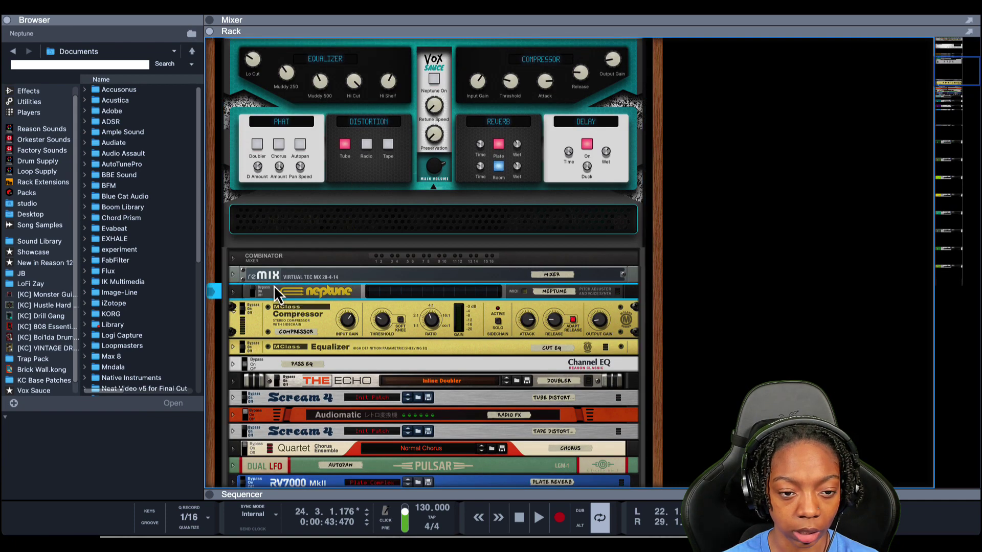
{"action": "left_click", "coordinate": [234, 295]}
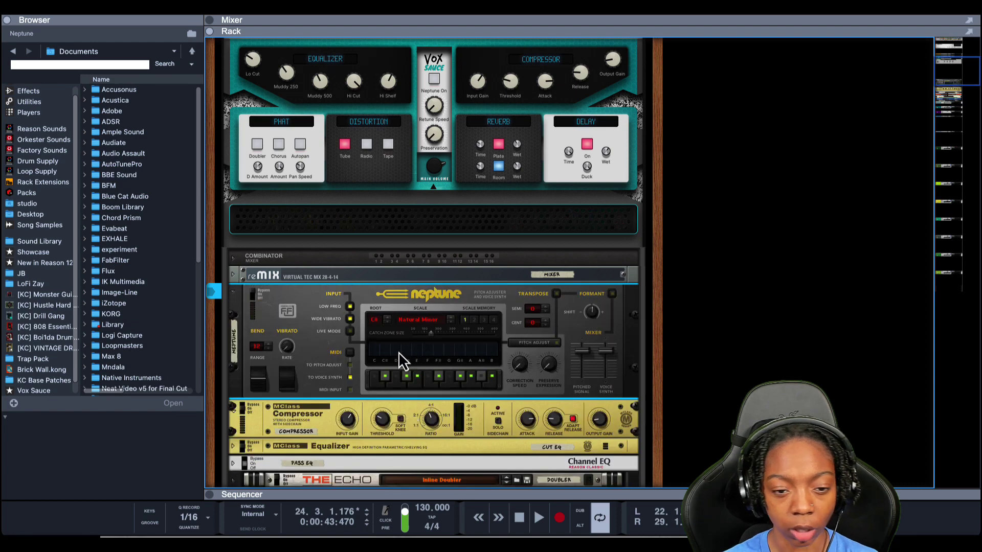
{"action": "scroll", "coordinate": [397, 352], "scroll_direction": "down", "scroll_amount": 1}
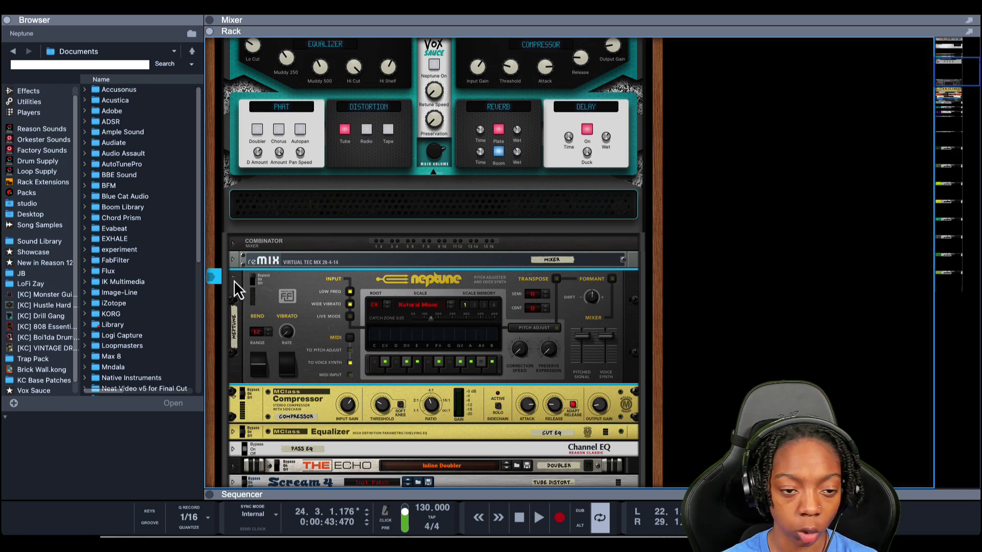
{"action": "scroll", "coordinate": [491, 328], "scroll_direction": "up", "scroll_amount": 1}
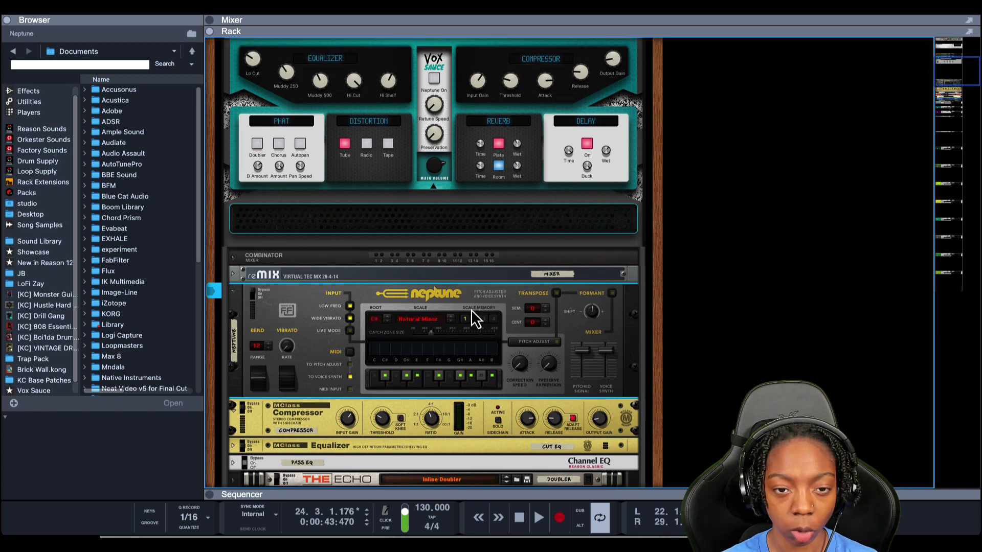
Fold the Neptune device back up and start the song playing.
{"action": "left_click", "coordinate": [435, 110]}
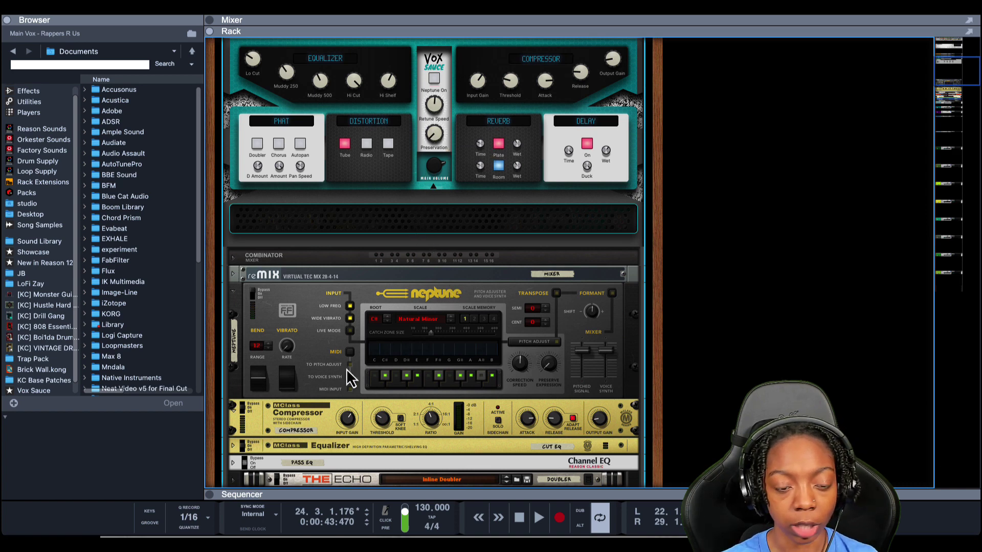
{"action": "scroll", "coordinate": [305, 332], "scroll_direction": "up", "scroll_amount": 1}
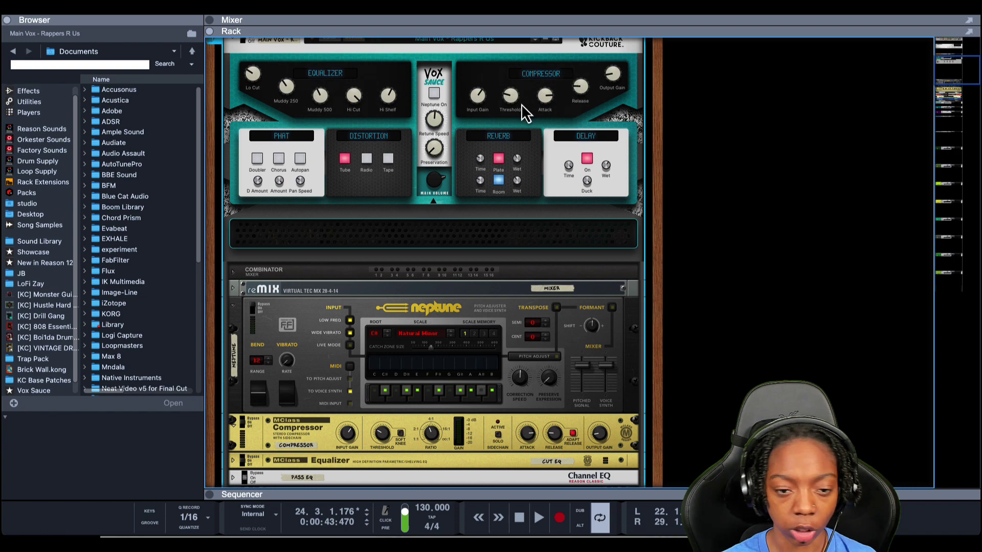
{"action": "left_click", "coordinate": [232, 305]}
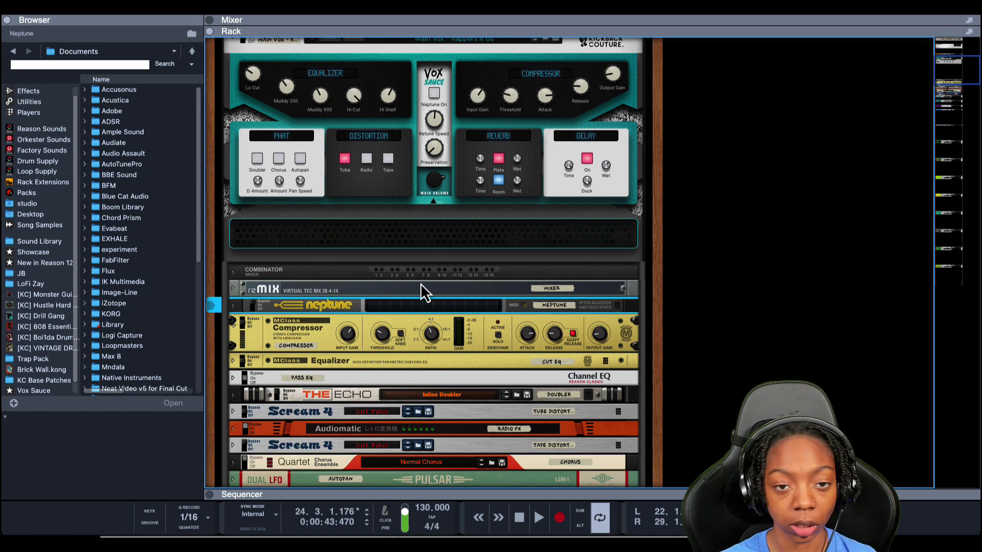
{"action": "scroll", "coordinate": [421, 284], "scroll_direction": "up", "scroll_amount": 4}
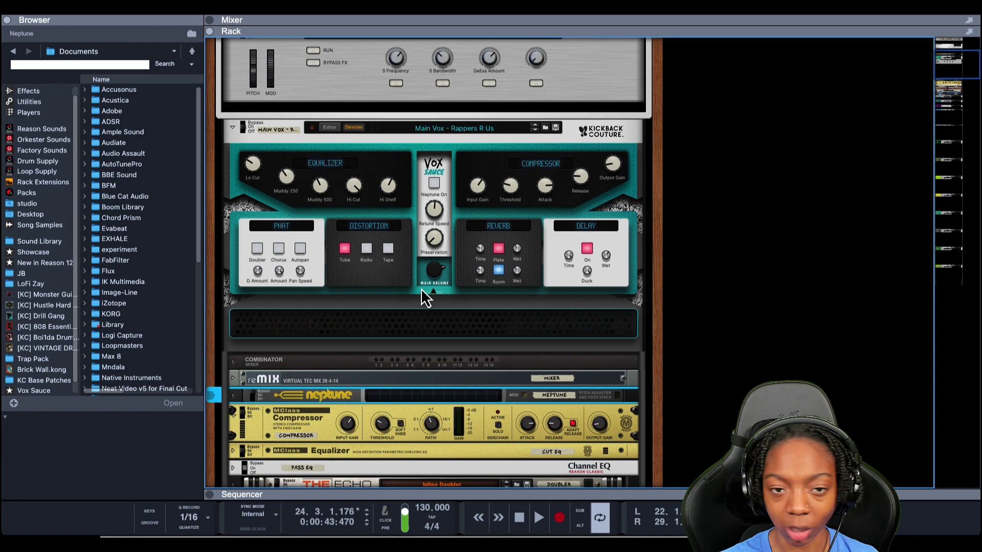
{"action": "scroll", "coordinate": [422, 297], "scroll_direction": "up", "scroll_amount": 3}
{"action": "key", "text": "space"}
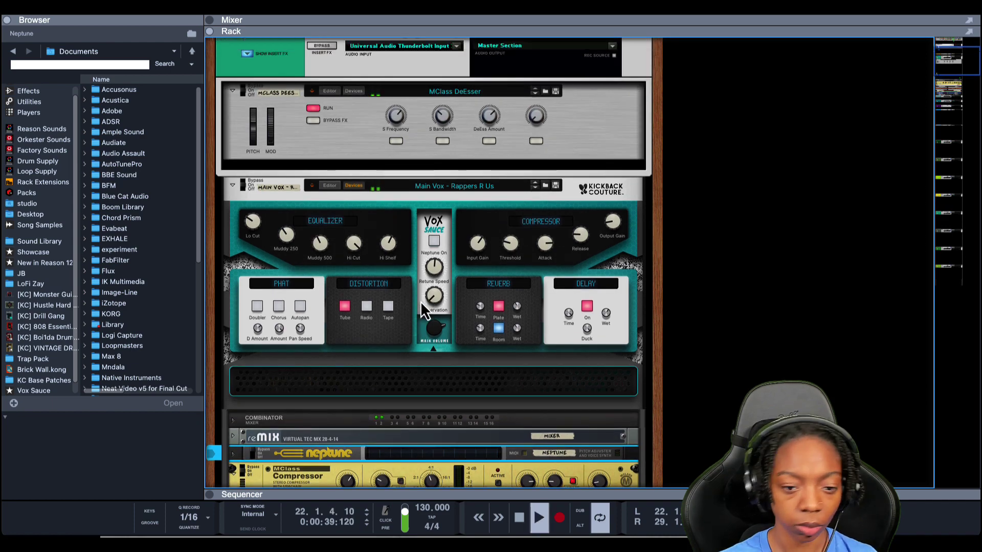
Play the song briefly to hear the vocal chain, then stop it.
{"action": "scroll", "coordinate": [460, 333], "scroll_direction": "down", "scroll_amount": 4}
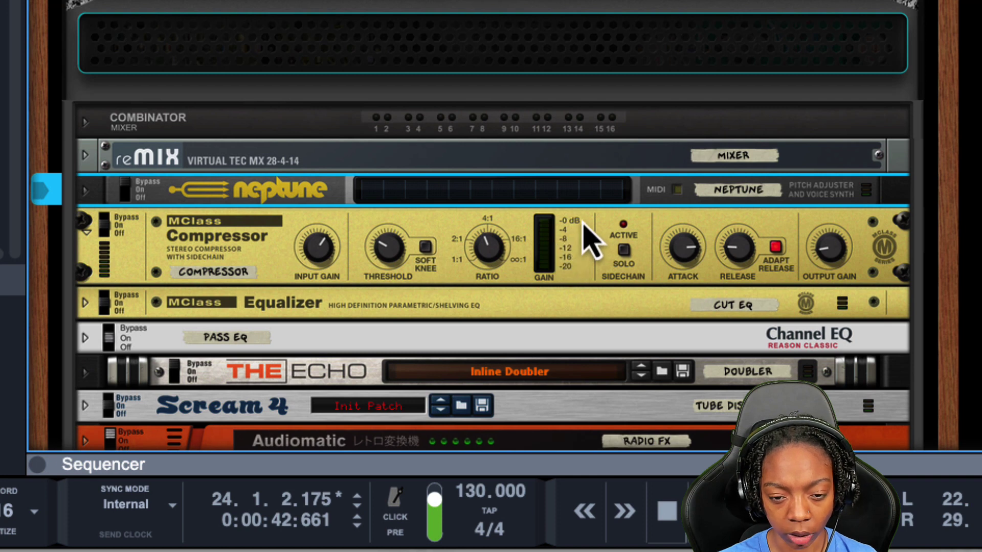
{"action": "key", "text": "space"}
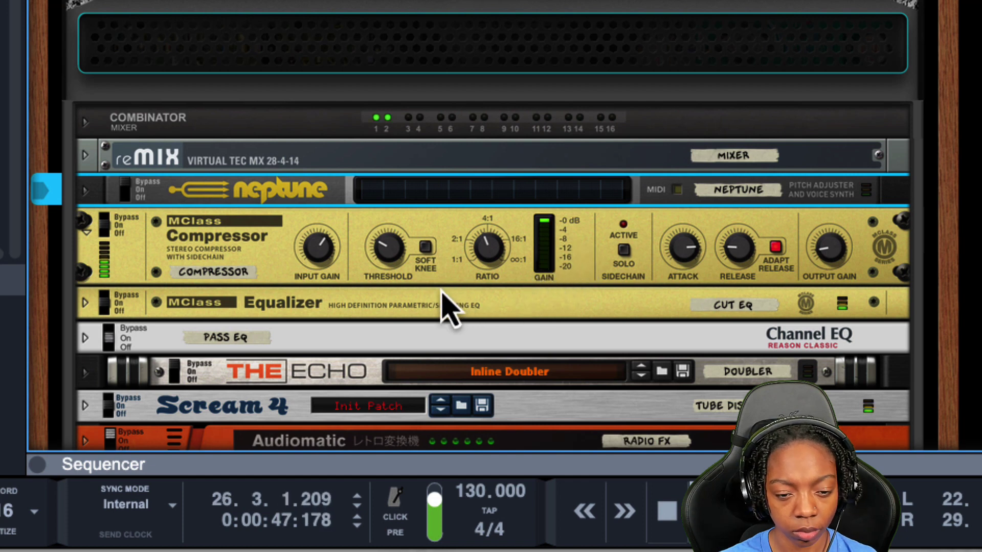
{"action": "key", "text": "space"}
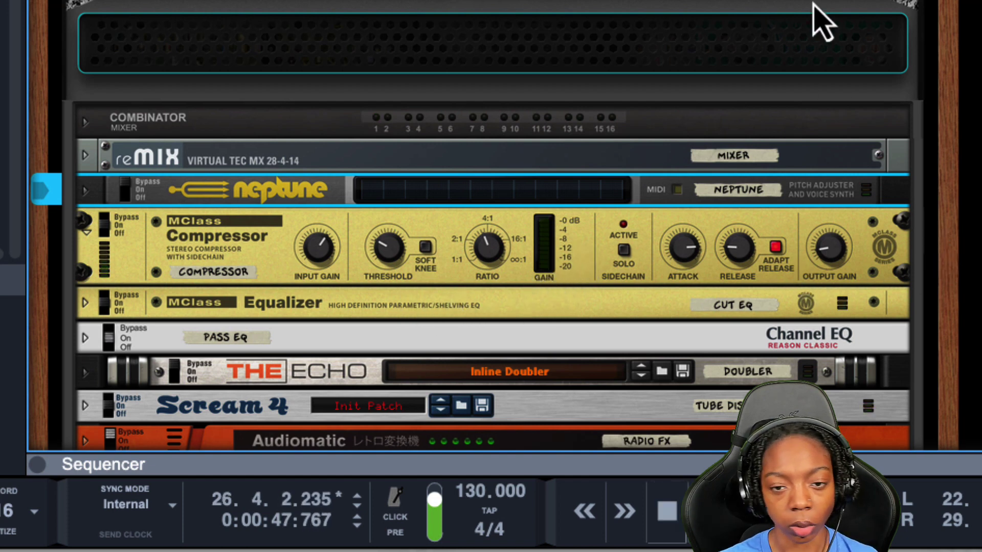
Turn the Vox Sauce compressor's Input Gain up to 89.
{"action": "scroll", "coordinate": [376, 274], "scroll_direction": "up", "scroll_amount": 8}
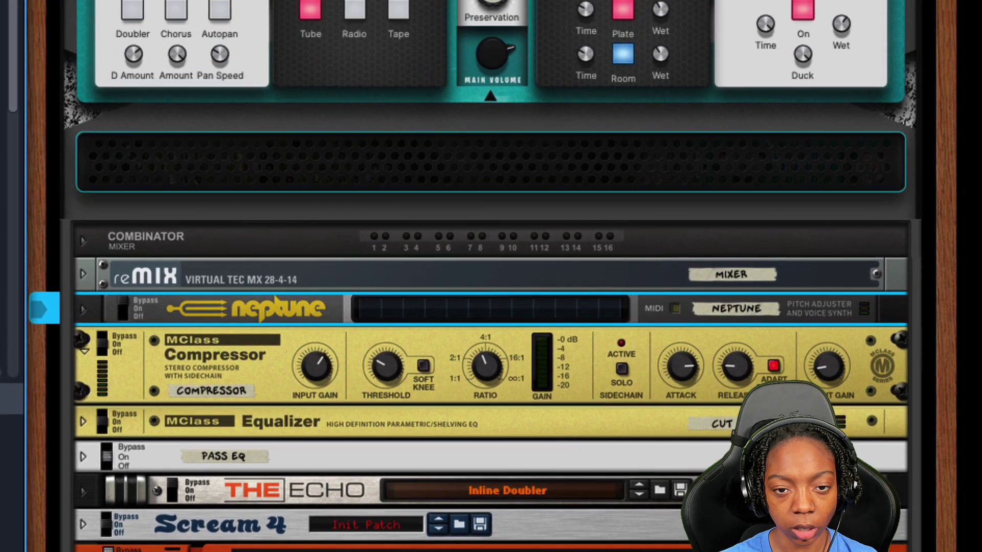
{"action": "scroll", "coordinate": [645, 197], "scroll_direction": "up", "scroll_amount": 1}
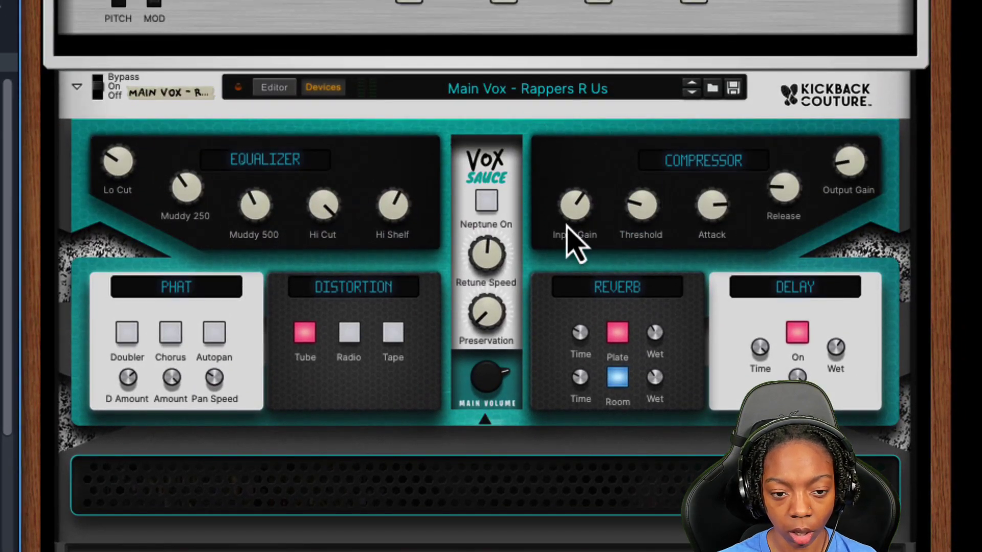
{"action": "left_click_drag", "start_coordinate": [568, 228], "coordinate": [572, 217]}
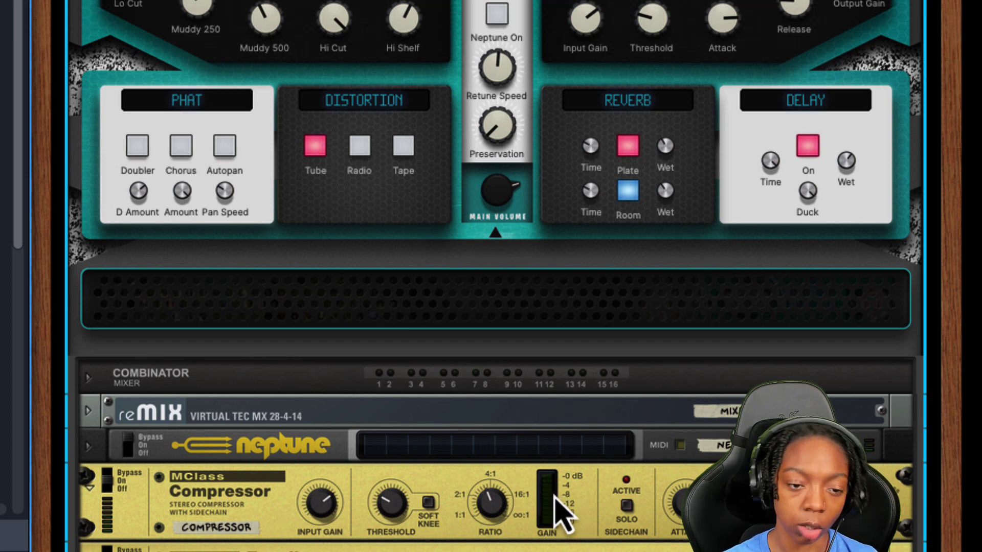
Fold away the Vox Sauce combinator's reMix, Neptune and MClass devices, leaving its front panel.
{"action": "scroll", "coordinate": [977, 396], "scroll_direction": "up", "scroll_amount": 1}
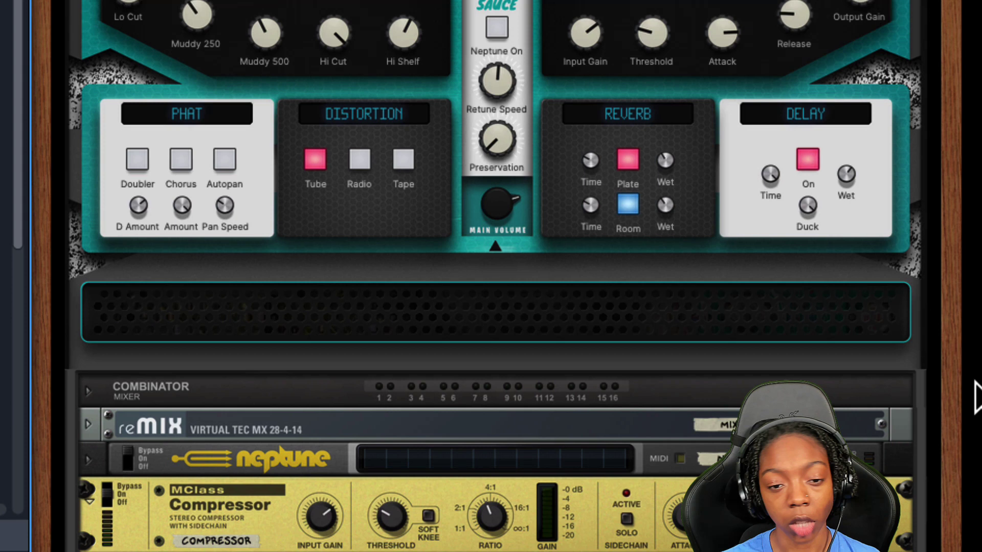
{"action": "scroll", "coordinate": [910, 444], "scroll_direction": "up", "scroll_amount": 2}
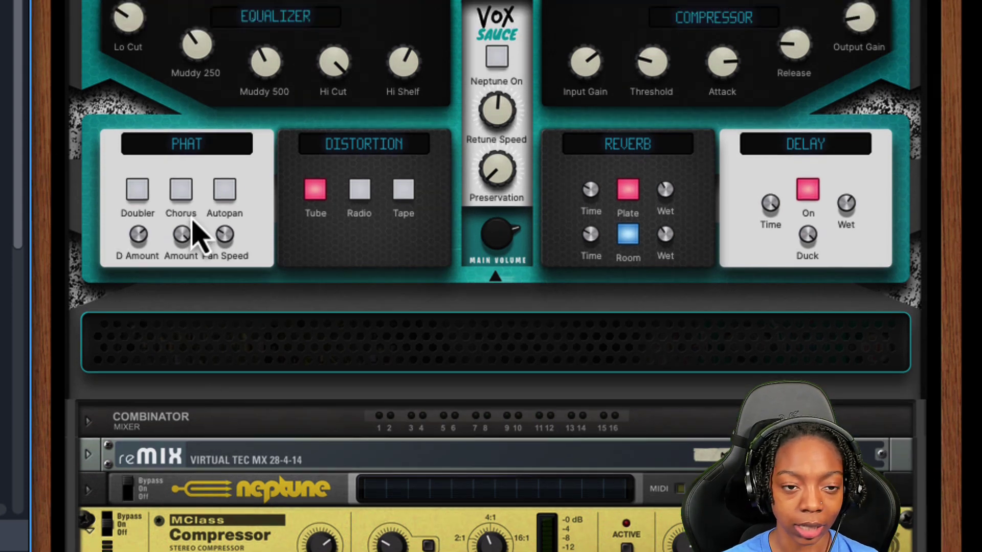
{"action": "left_click", "coordinate": [329, 33]}
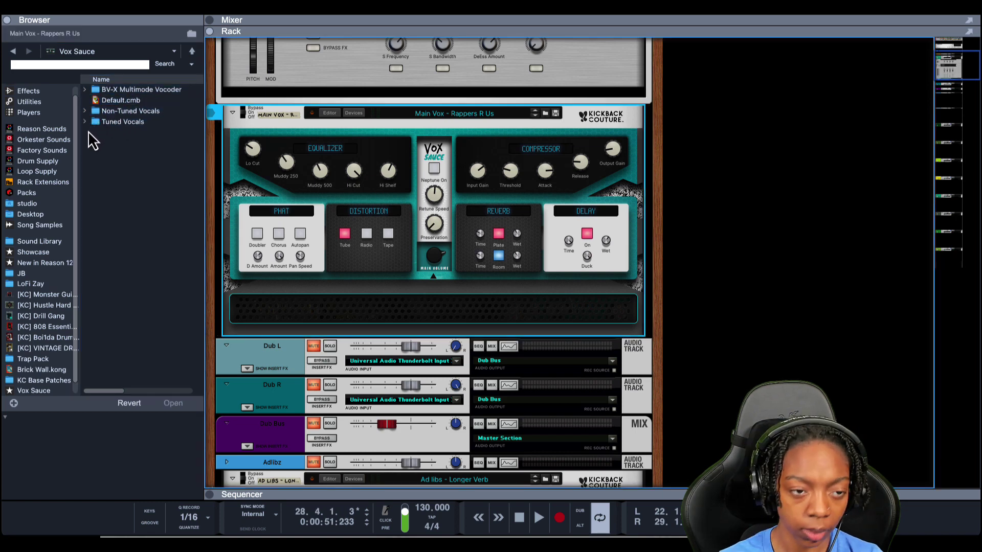
Load the Non-Tuned Main Vox - Baby Kendrick patch into Vox Sauce and play it.
{"action": "left_click", "coordinate": [84, 112]}
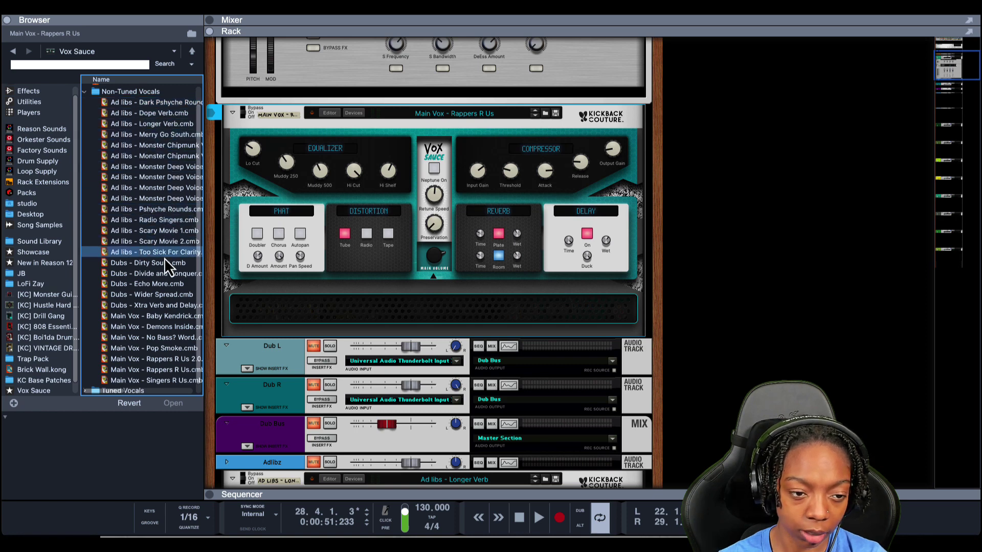
{"action": "scroll", "coordinate": [164, 258], "scroll_direction": "down", "scroll_amount": 1}
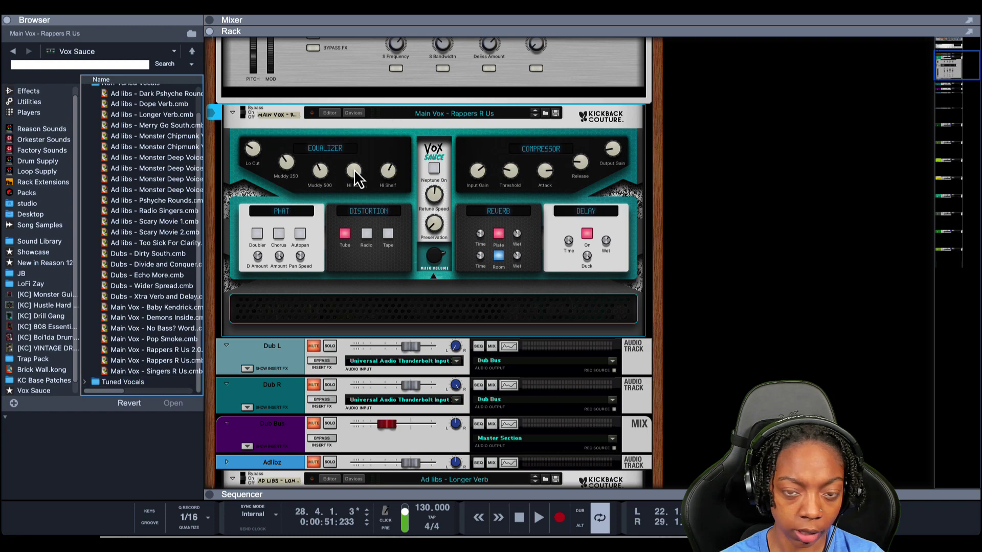
{"action": "left_click_drag", "start_coordinate": [176, 307], "coordinate": [399, 197]}
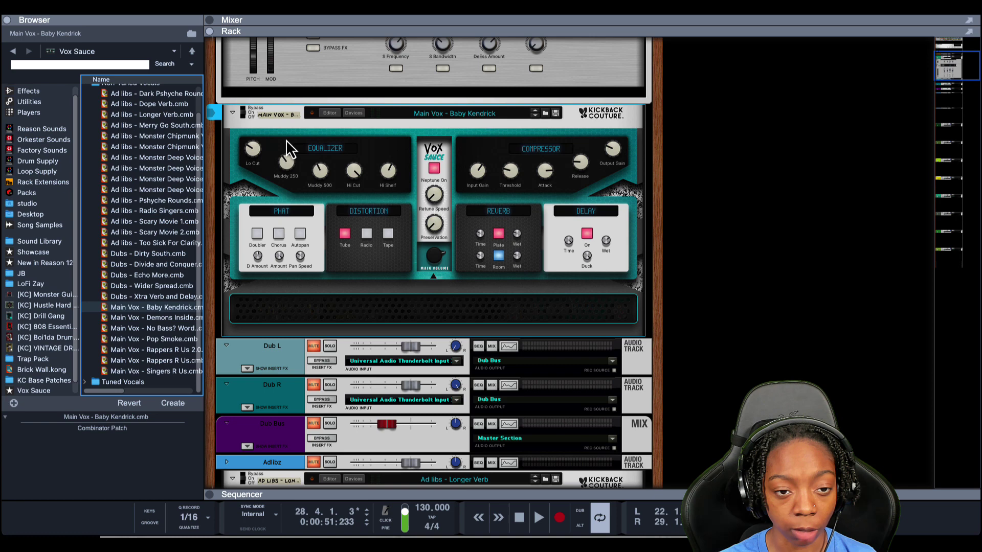
{"action": "key", "text": "space"}
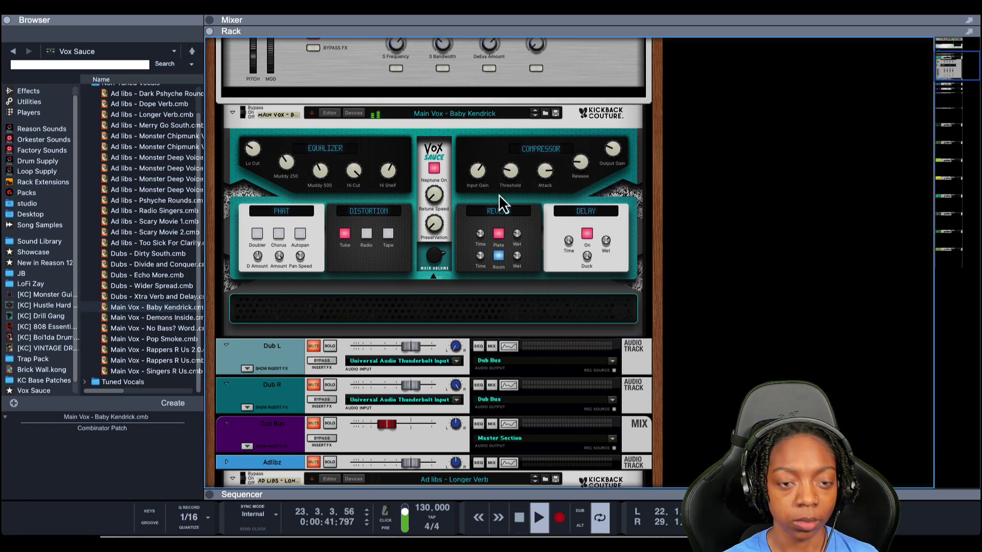
Audition Main Vox - Demons Inside, then load Main Vox - Rappers R Us.
{"action": "left_click", "coordinate": [182, 318]}
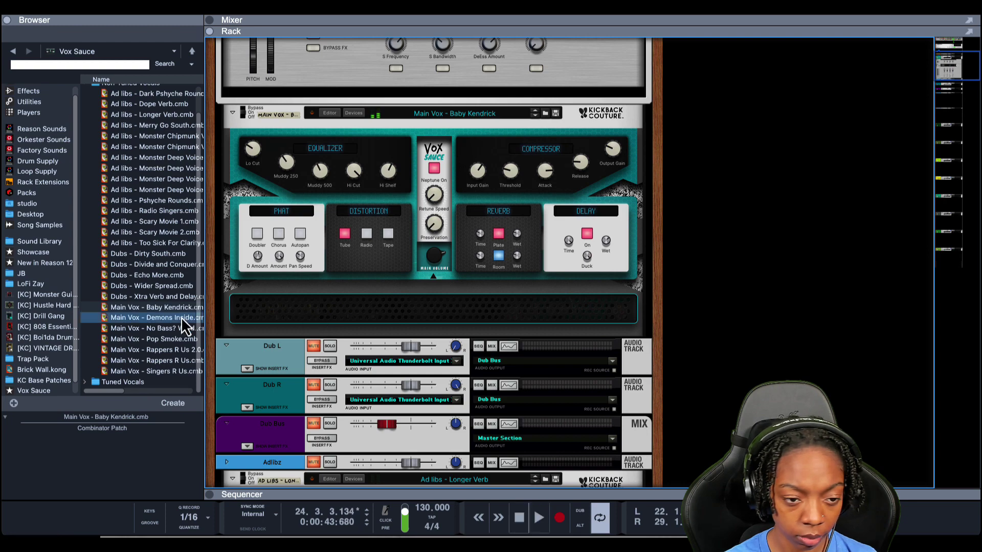
{"action": "left_click_drag", "start_coordinate": [182, 318], "coordinate": [280, 305]}
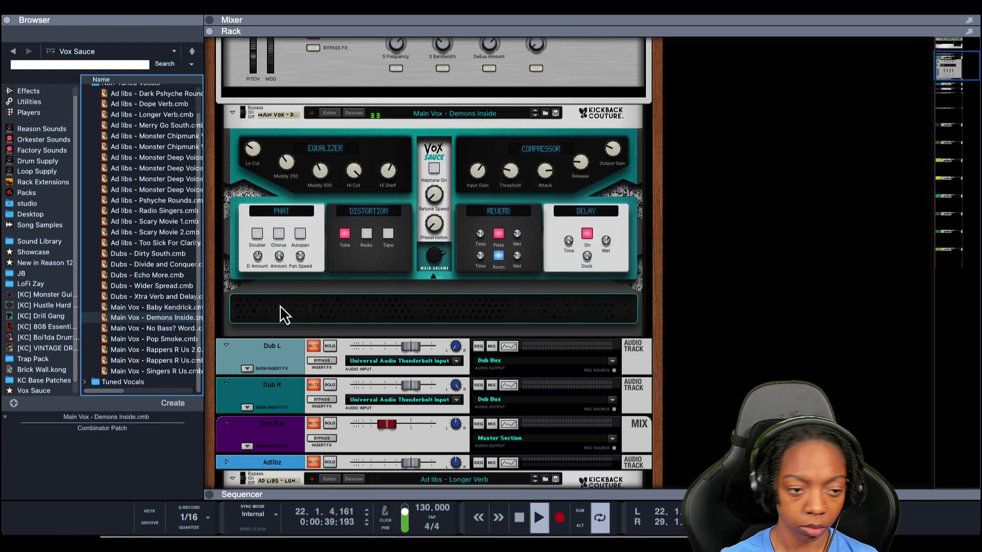
{"action": "left_click", "coordinate": [118, 317]}
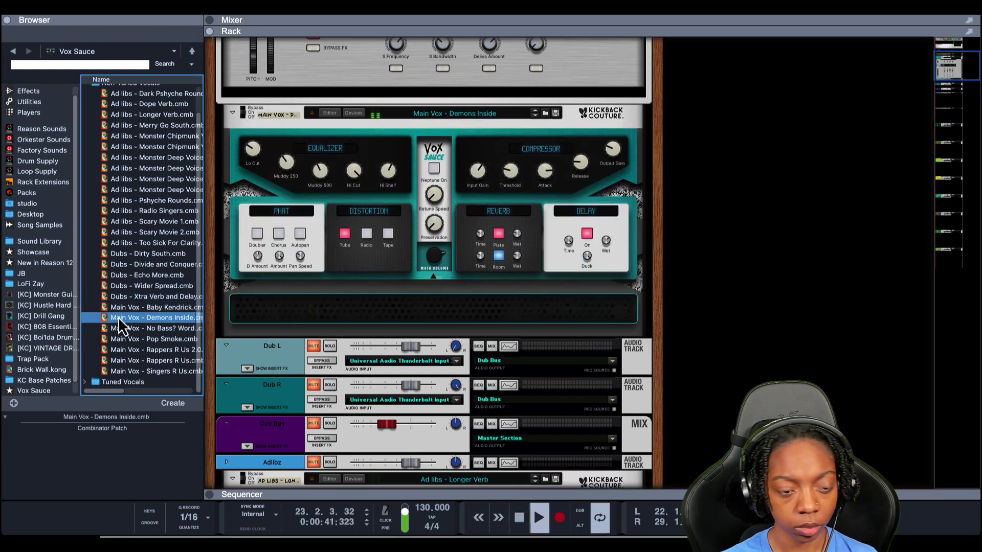
{"action": "left_click", "coordinate": [147, 361]}
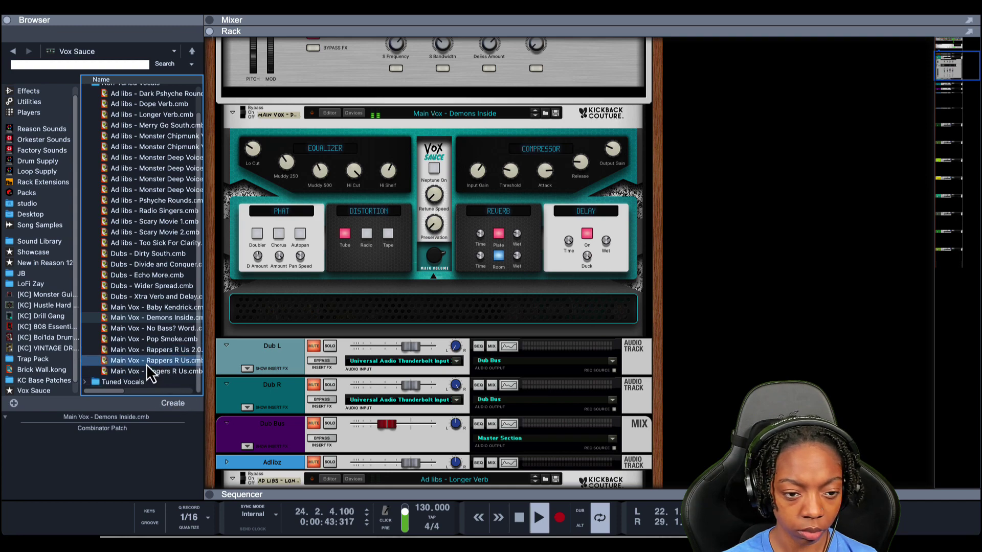
{"action": "double_click", "coordinate": [147, 364]}
{"action": "scroll", "coordinate": [153, 204], "scroll_direction": "up", "scroll_amount": 3}
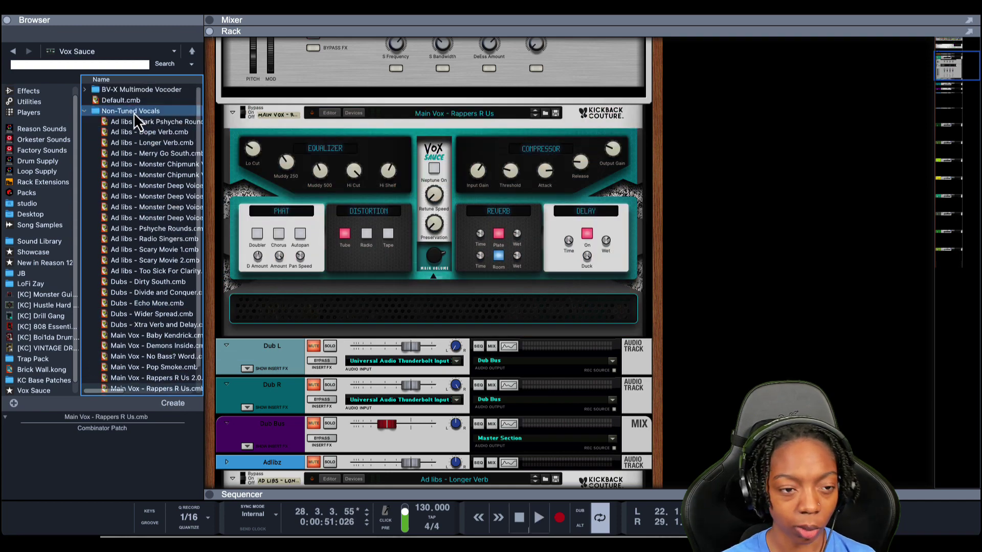
Open the Tuned Vocals folder and browse to Assorted Minor Keys.
{"action": "left_click", "coordinate": [85, 111]}
{"action": "left_click", "coordinate": [85, 122]}
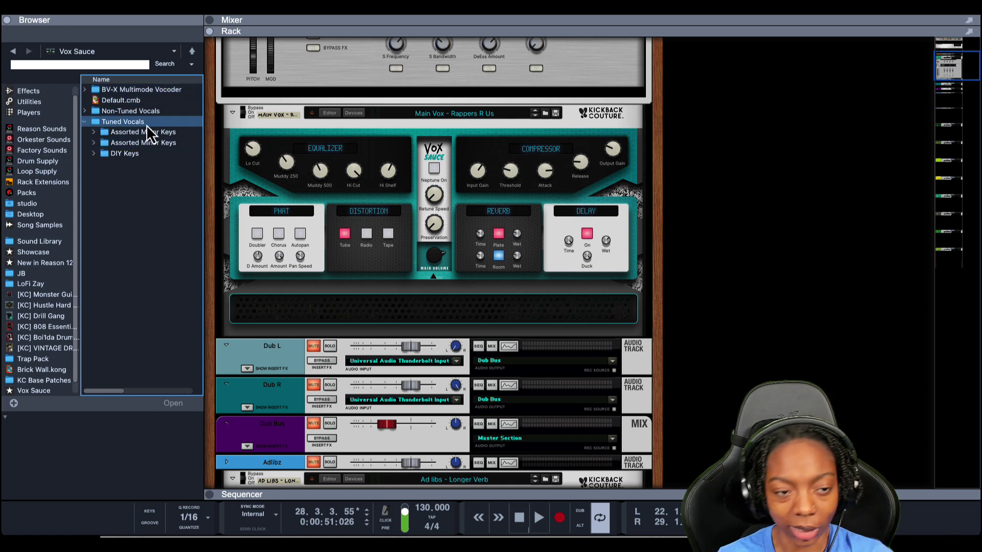
{"action": "left_click", "coordinate": [147, 155]}
{"action": "left_click", "coordinate": [146, 145]}
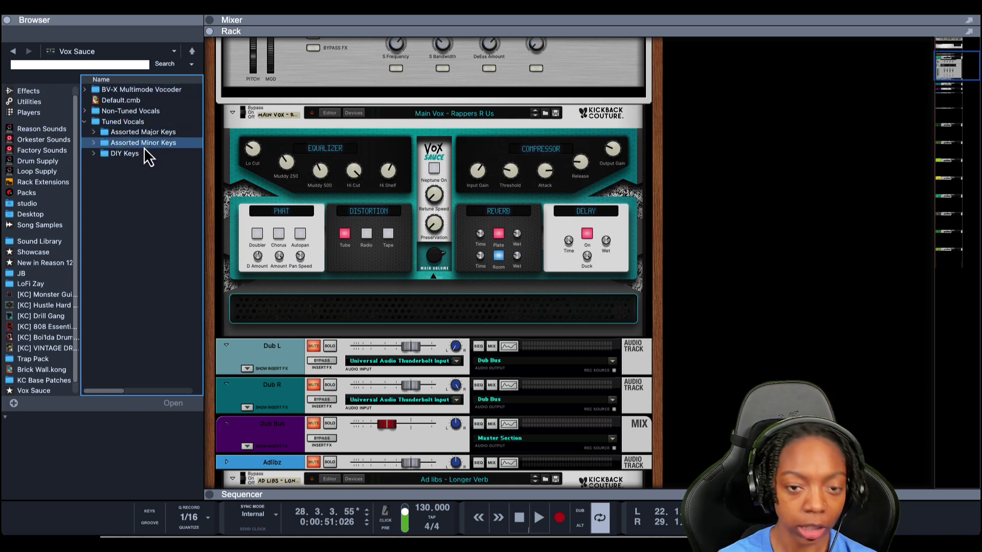
{"action": "left_click", "coordinate": [145, 133]}
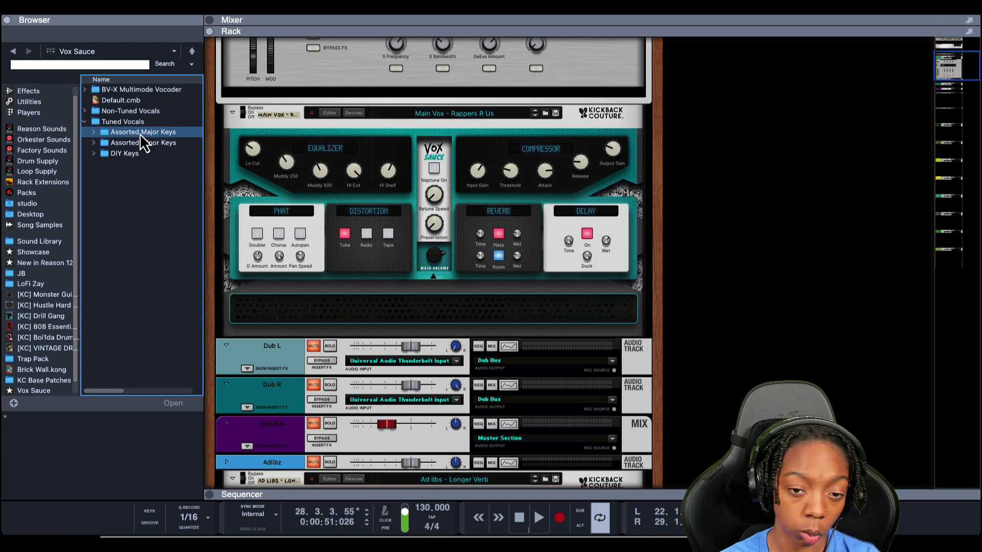
{"action": "left_click", "coordinate": [149, 143]}
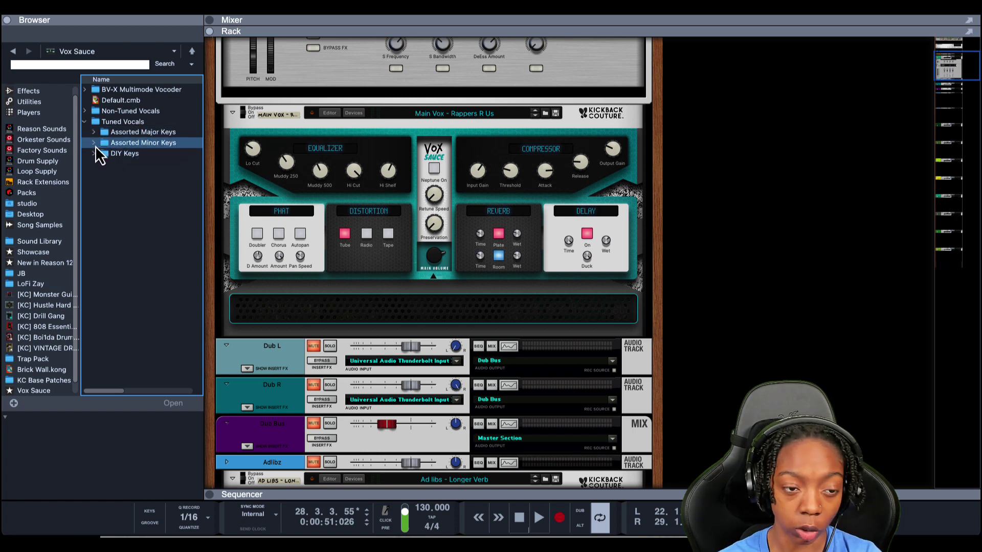
Load Verse Vocal - C#min into Vox Sauce and set Retune Speed to 62.
{"action": "left_click", "coordinate": [95, 145]}
{"action": "left_click", "coordinate": [120, 154]}
{"action": "left_click", "coordinate": [145, 164]}
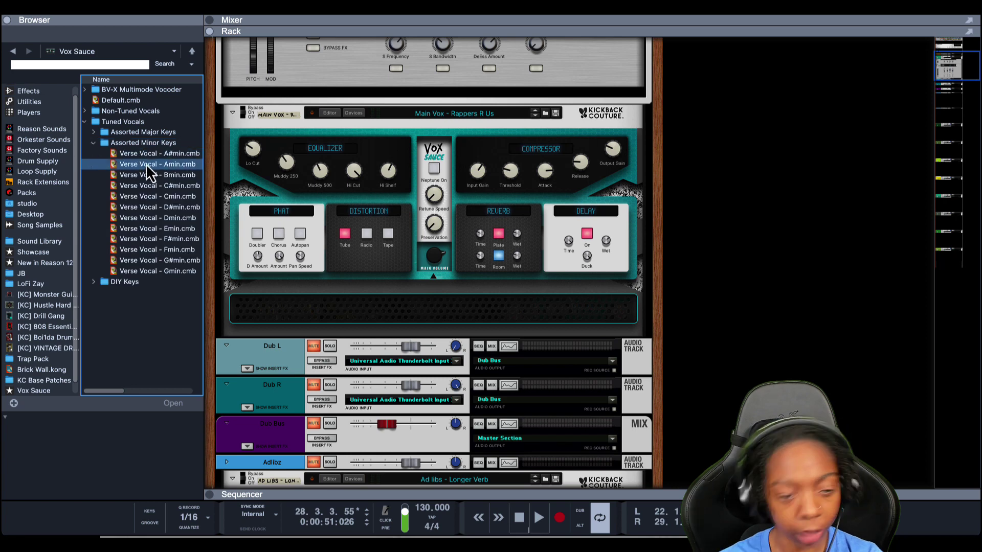
{"action": "left_click", "coordinate": [150, 186]}
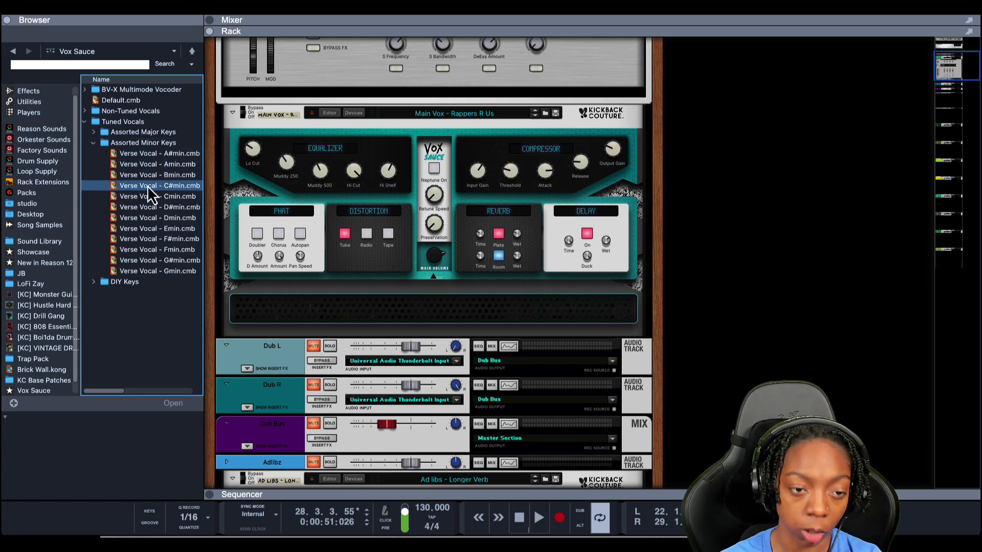
{"action": "left_click", "coordinate": [149, 195]}
{"action": "left_click", "coordinate": [145, 191]}
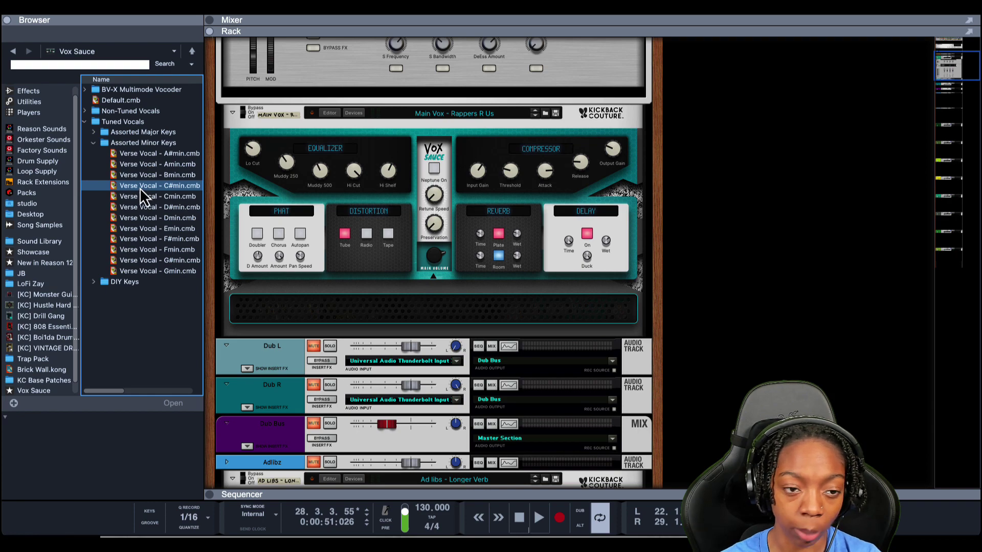
{"action": "left_click_drag", "start_coordinate": [139, 188], "coordinate": [362, 196]}
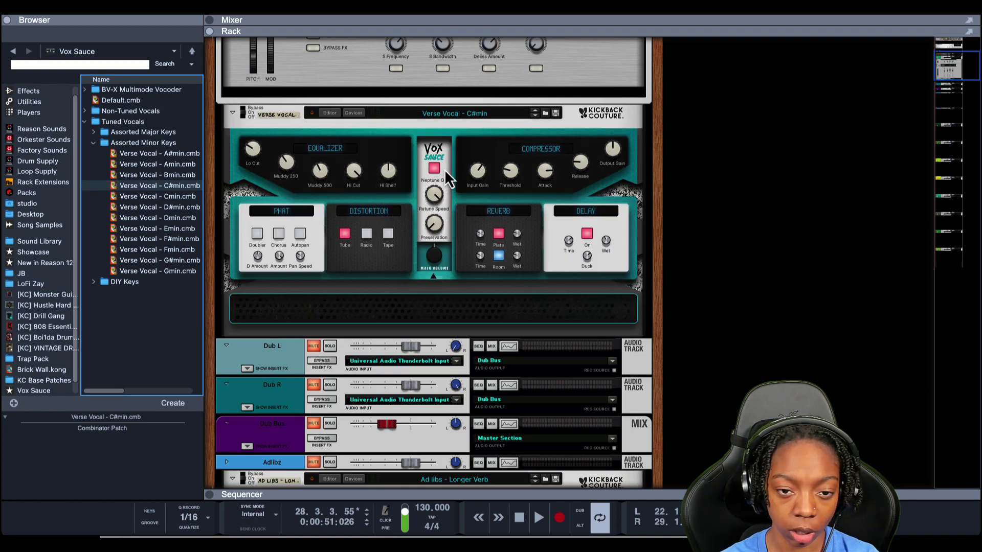
{"action": "left_click_drag", "start_coordinate": [432, 204], "coordinate": [422, 182]}
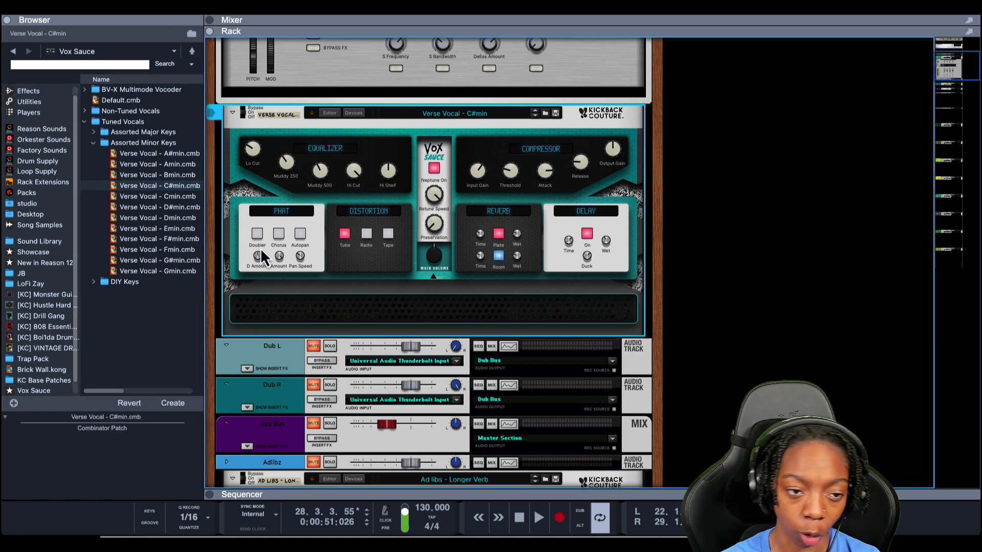
{"action": "left_click", "coordinate": [86, 145]}
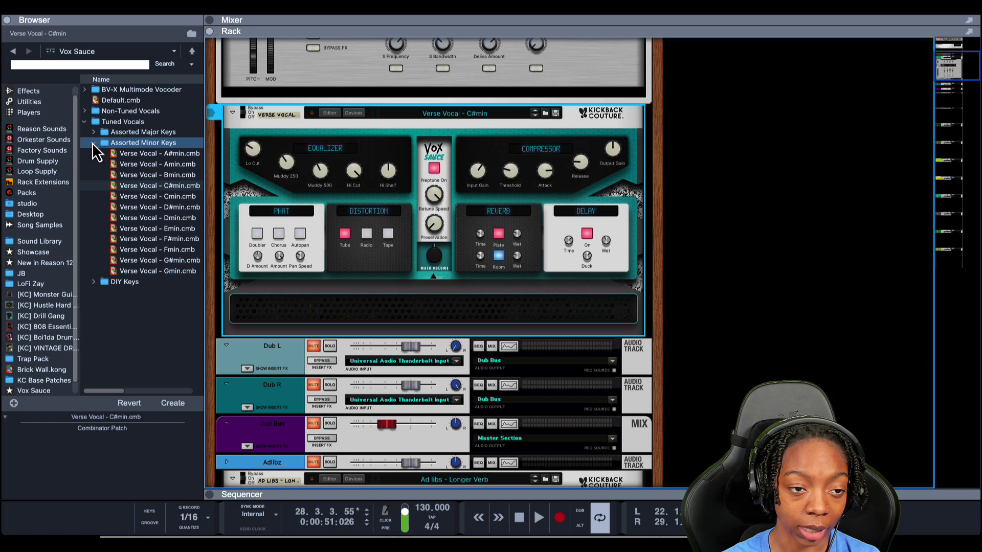
Expand DIY Keys and drag Adlib Vocal.cmb onto the Vox Sauce combinator.
{"action": "left_click", "coordinate": [92, 143]}
{"action": "left_click", "coordinate": [95, 132]}
{"action": "left_click", "coordinate": [94, 132]}
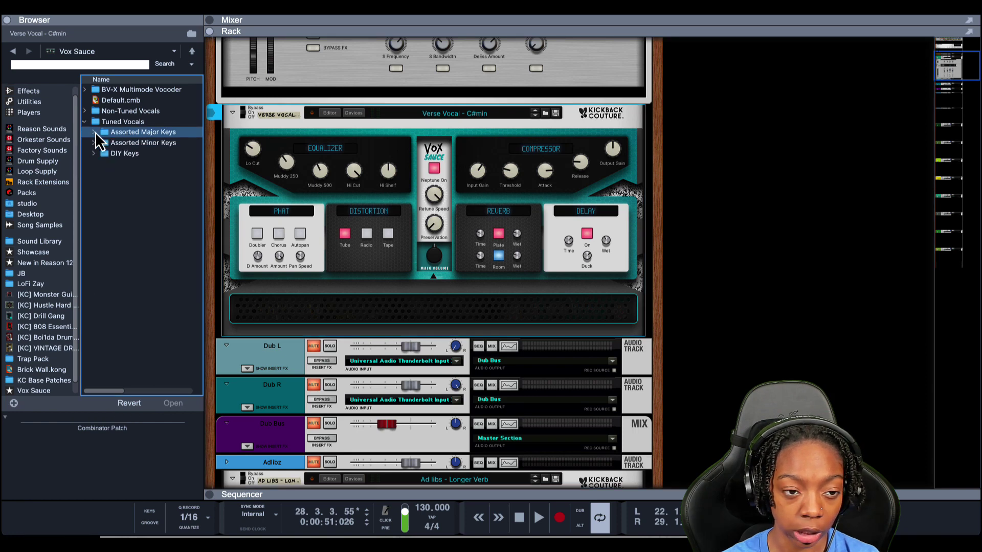
{"action": "left_click", "coordinate": [93, 155]}
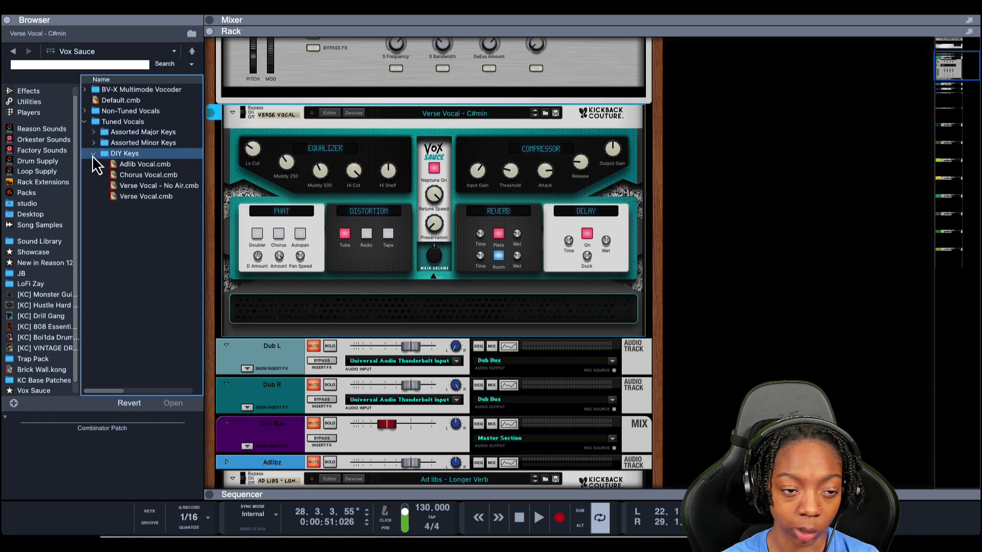
{"action": "left_click", "coordinate": [148, 163]}
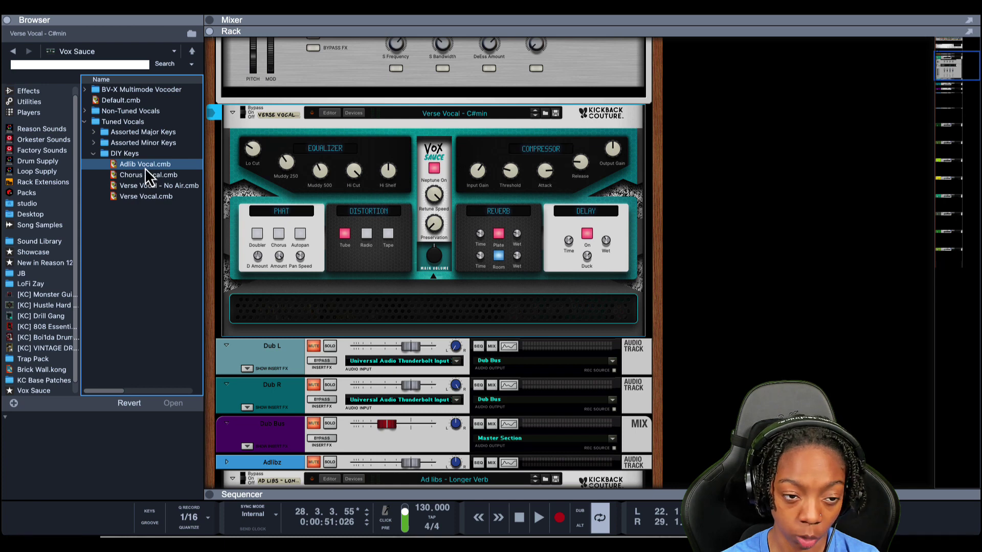
{"action": "left_click", "coordinate": [146, 182]}
{"action": "left_click", "coordinate": [148, 174]}
{"action": "left_click", "coordinate": [149, 167]}
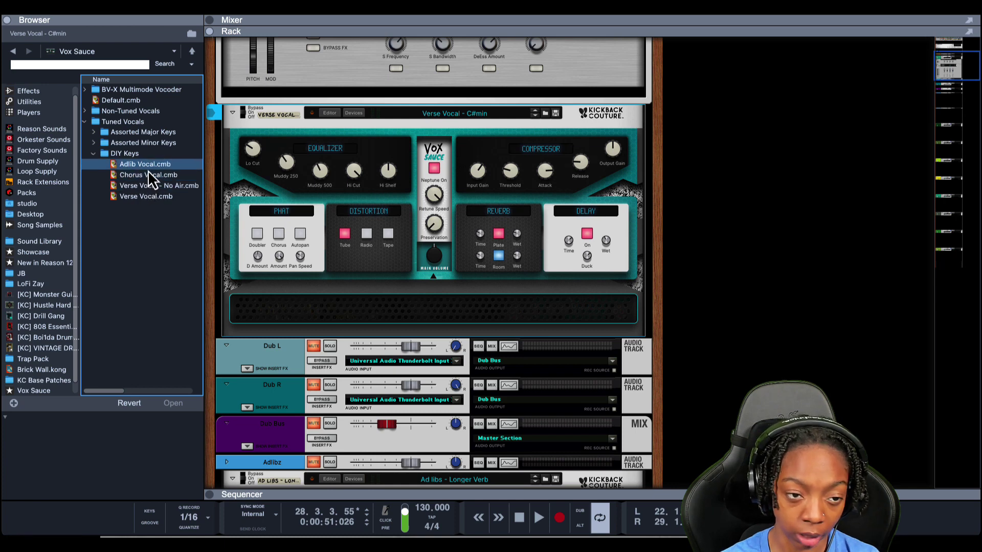
{"action": "left_click_drag", "start_coordinate": [139, 164], "coordinate": [398, 209]}
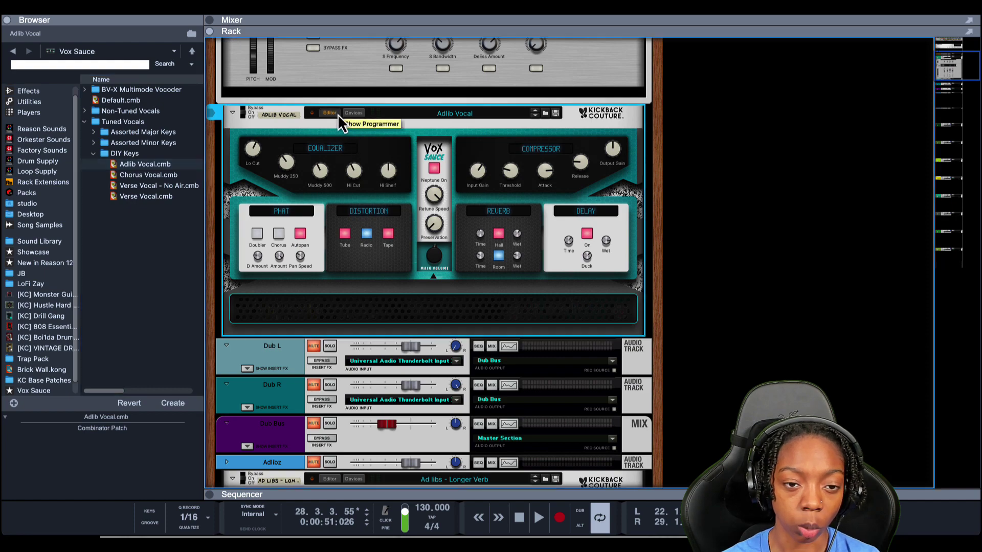
Expose the Adlib Vocal combinator's devices and check Neptune's root key stays C#.
{"action": "left_click", "coordinate": [337, 115]}
{"action": "left_click", "coordinate": [349, 116]}
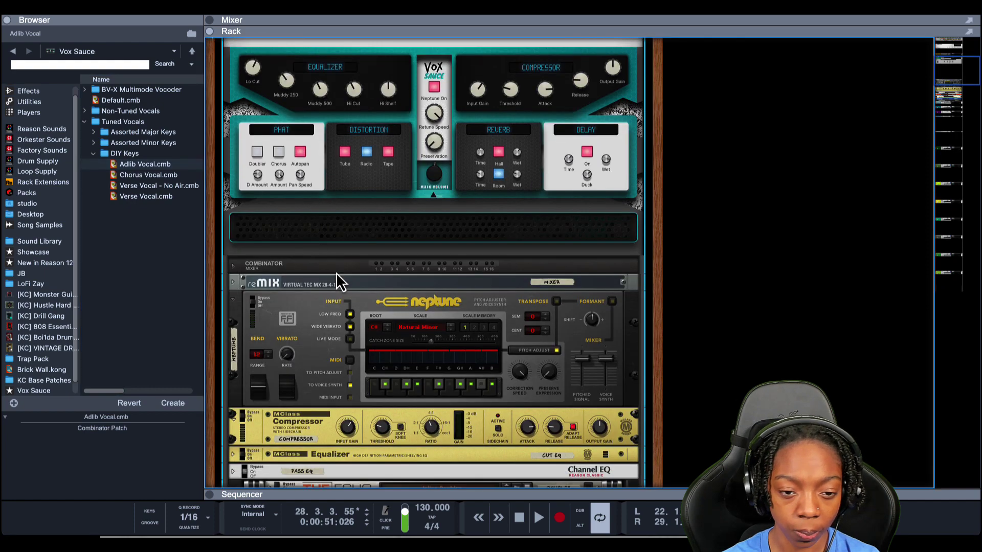
{"action": "left_click", "coordinate": [377, 305]}
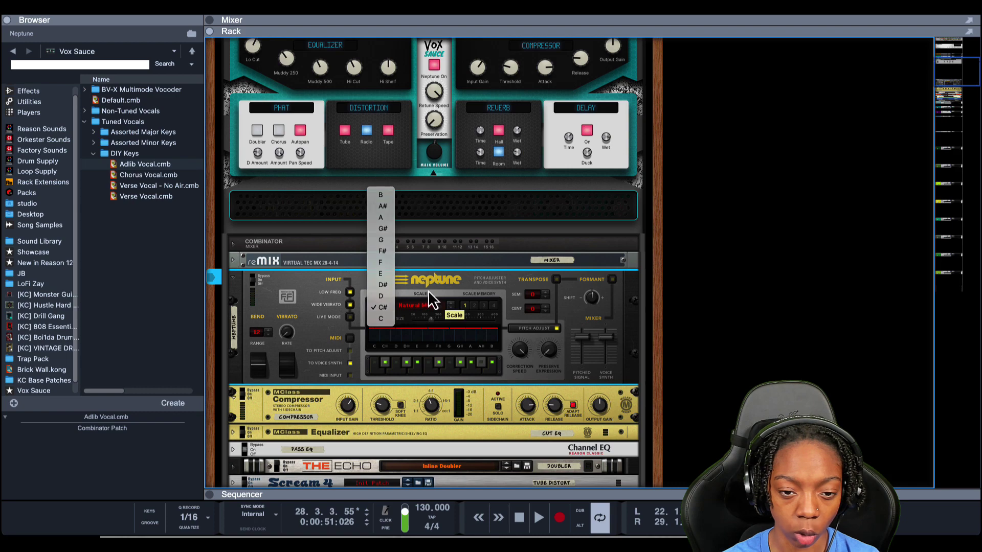
{"action": "left_click", "coordinate": [428, 306]}
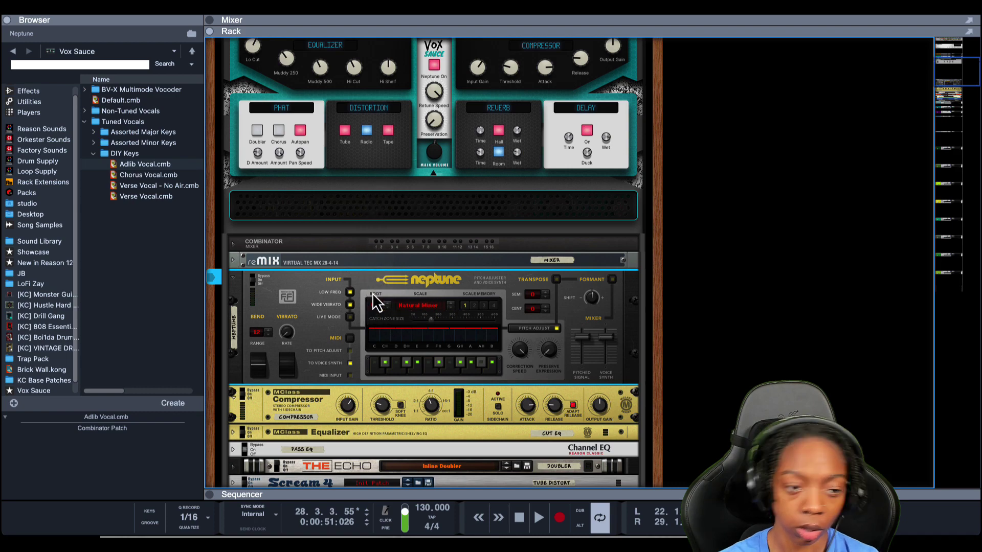
Collapse the DIY Keys preset folder in the Browser.
{"action": "scroll", "coordinate": [368, 209], "scroll_direction": "up", "scroll_amount": 3}
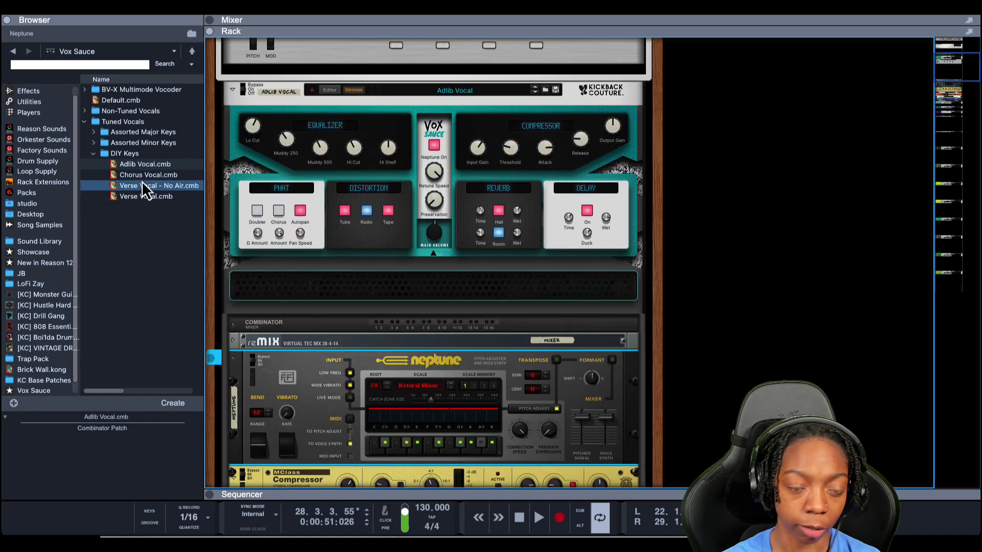
{"action": "left_click", "coordinate": [152, 199]}
{"action": "left_click", "coordinate": [157, 185]}
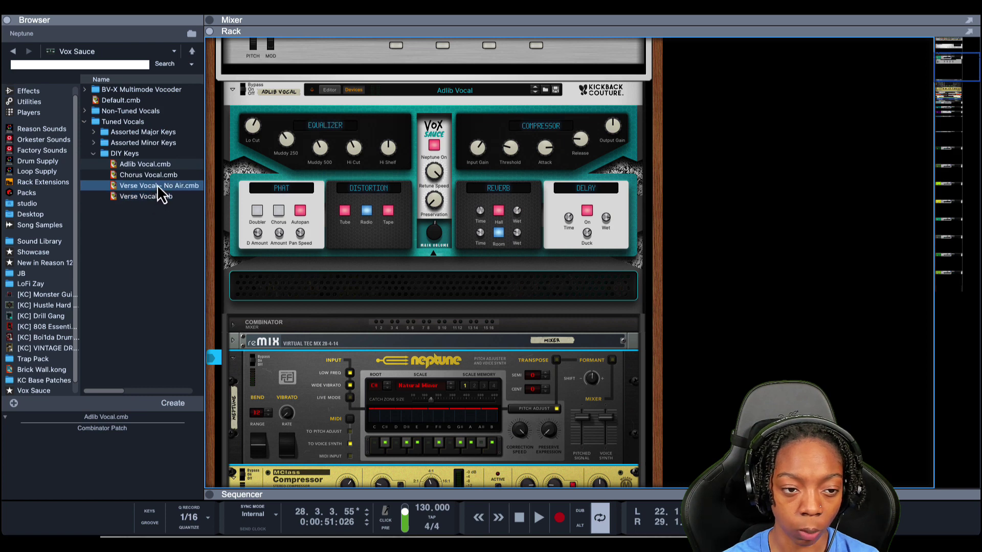
{"action": "left_click", "coordinate": [114, 164]}
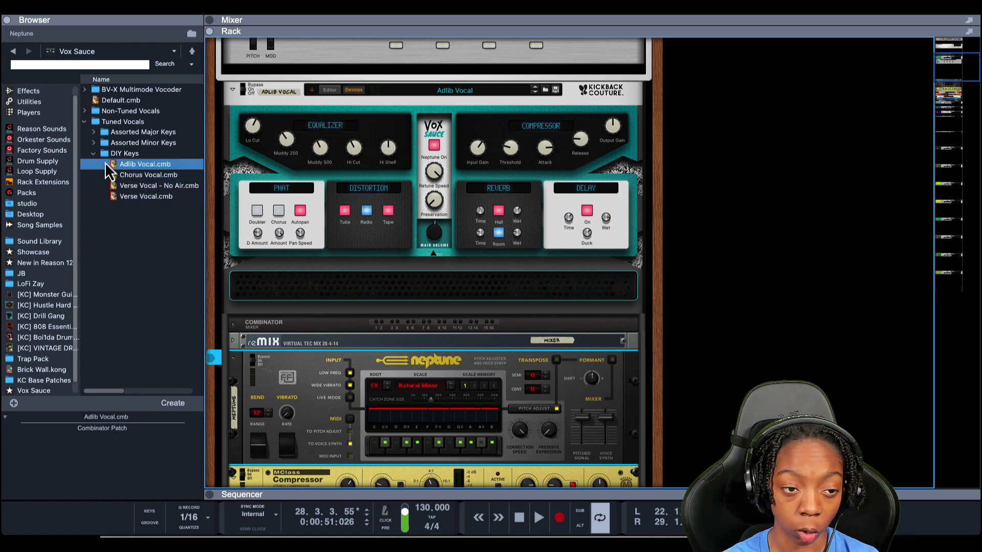
{"action": "left_click", "coordinate": [95, 155]}
{"action": "left_click", "coordinate": [94, 153]}
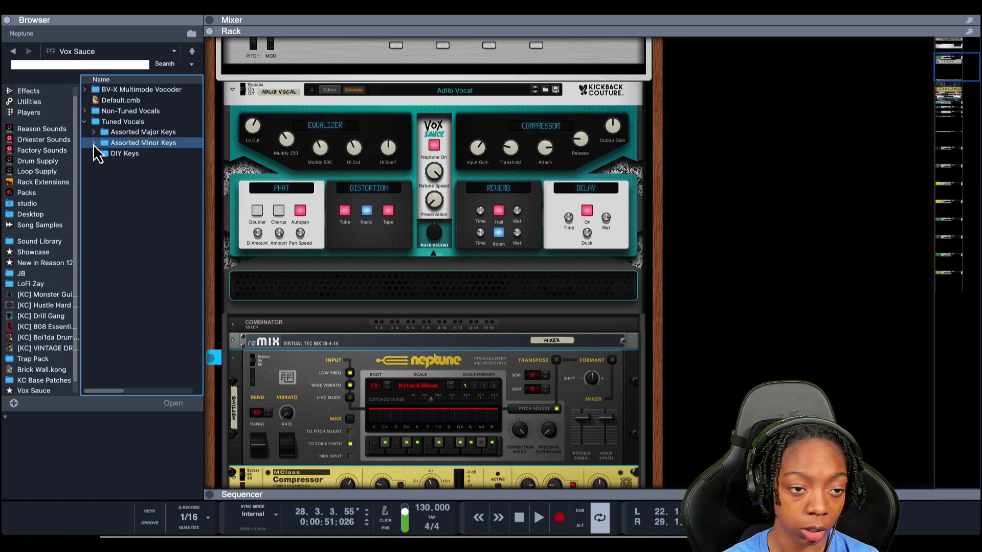
Load the BV-X Multimode Vocoder patch Vocoder - Dark Places and return to the left locator.
{"action": "left_click", "coordinate": [86, 123]}
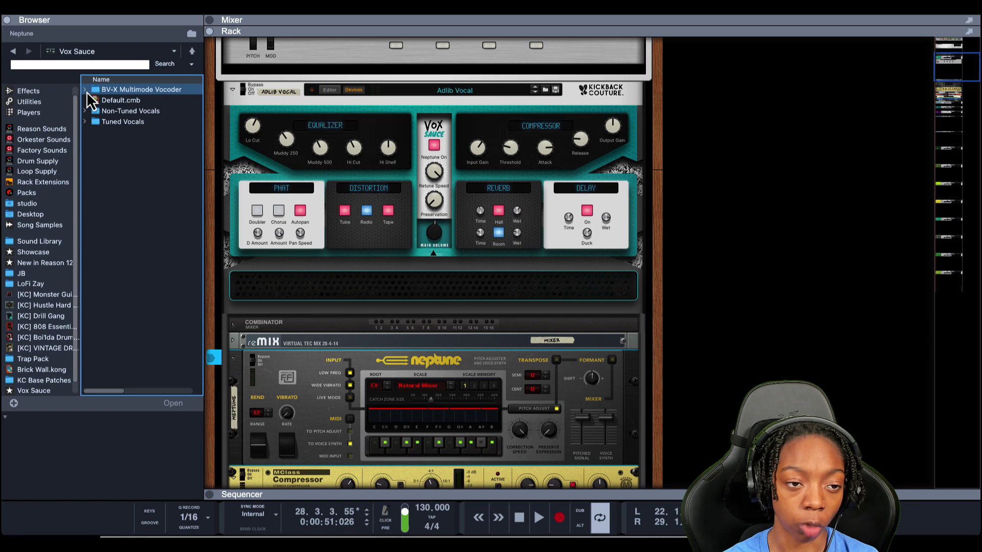
{"action": "left_click", "coordinate": [85, 91]}
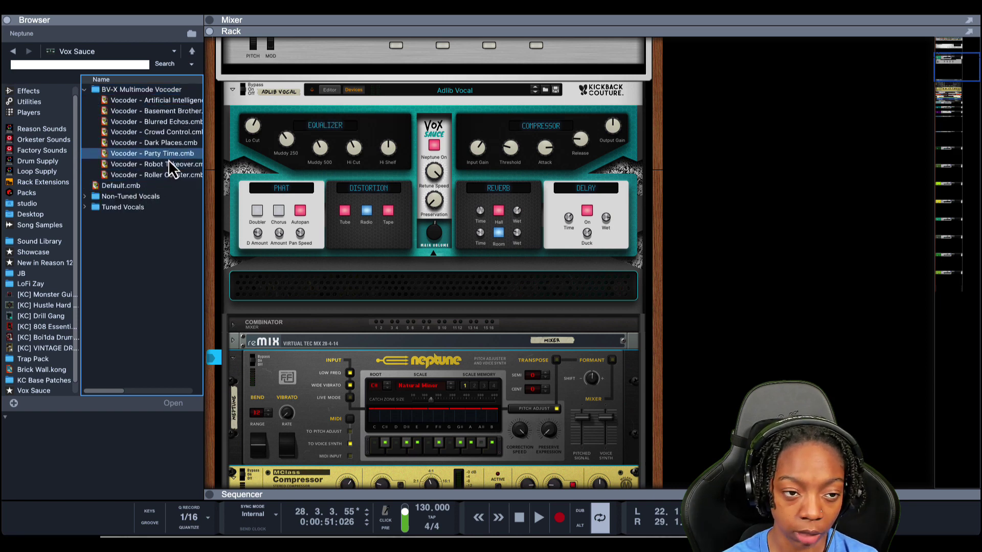
{"action": "left_click", "coordinate": [140, 143]}
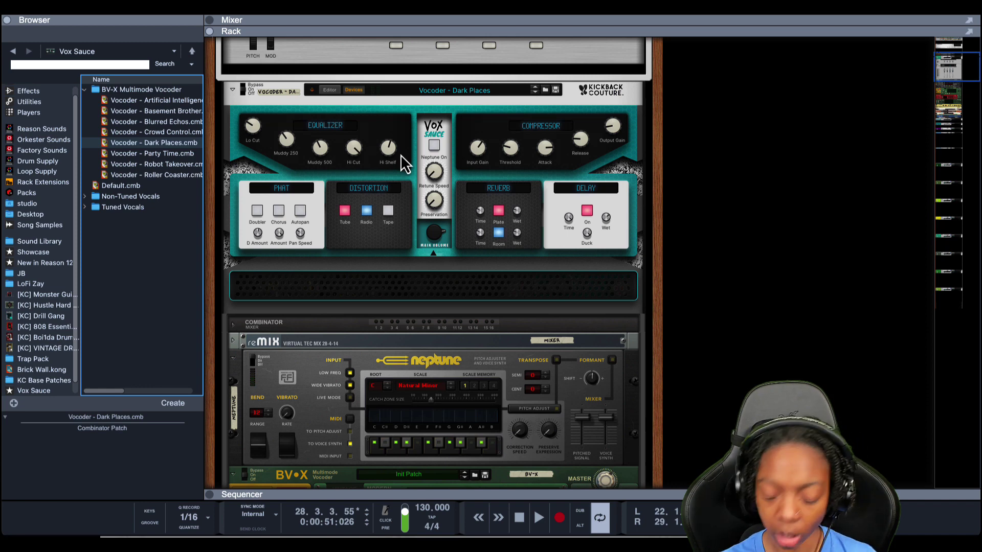
{"action": "key", "text": "KP_0"}
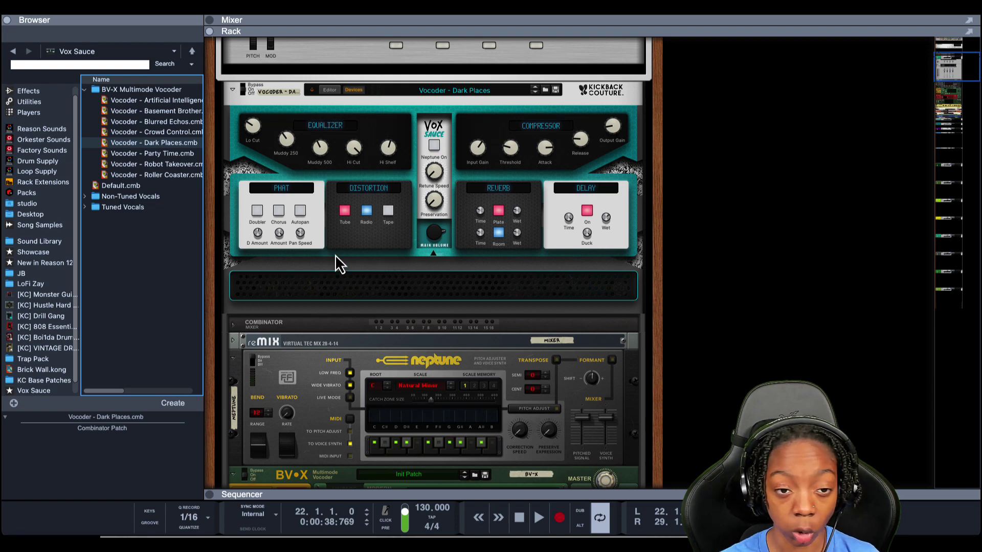
Play the vocal through the Dark Places vocoder, with BV-X Master at -8.3 dB.
{"action": "scroll", "coordinate": [389, 333], "scroll_direction": "down", "scroll_amount": 3}
{"action": "scroll", "coordinate": [399, 389], "scroll_direction": "down", "scroll_amount": 4}
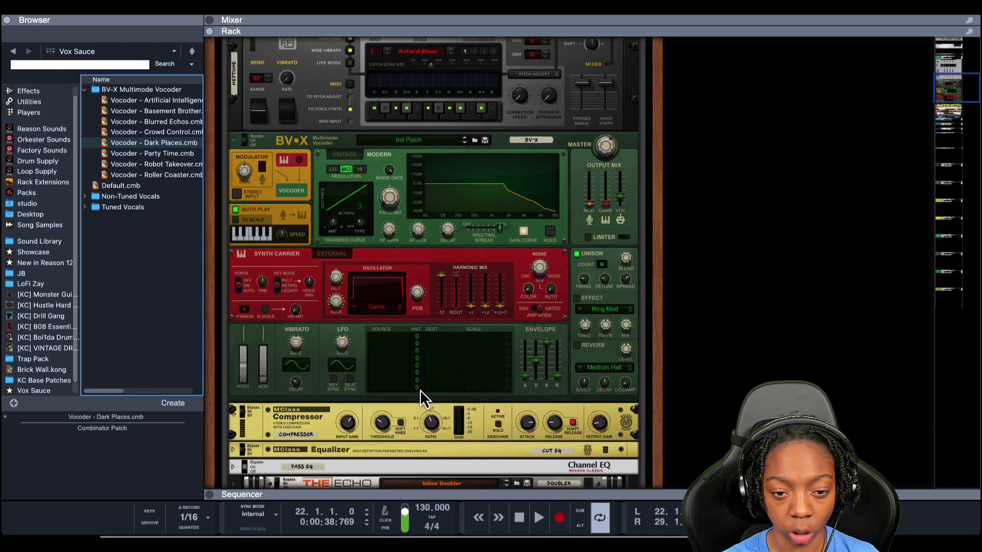
{"action": "scroll", "coordinate": [346, 278], "scroll_direction": "up", "scroll_amount": 5}
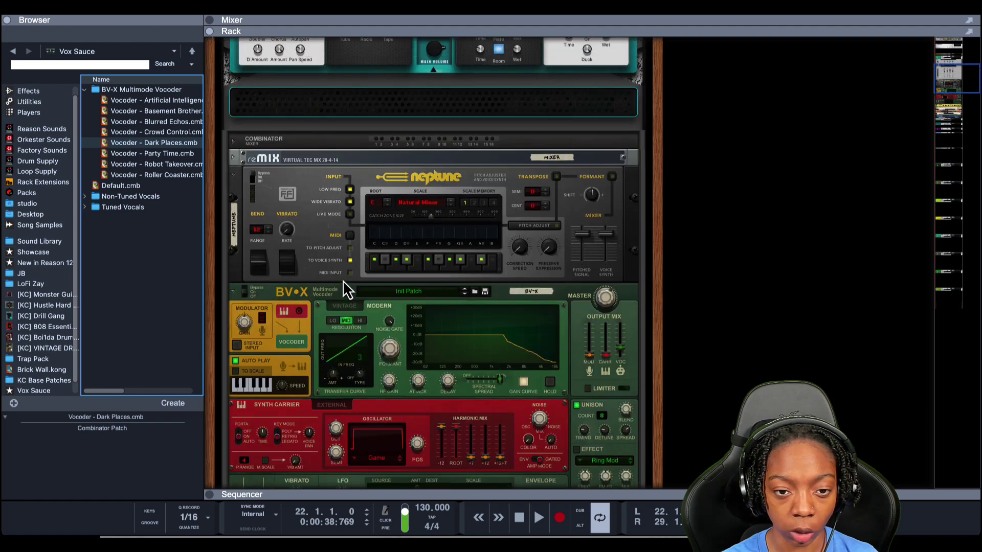
{"action": "scroll", "coordinate": [348, 298], "scroll_direction": "up", "scroll_amount": 1}
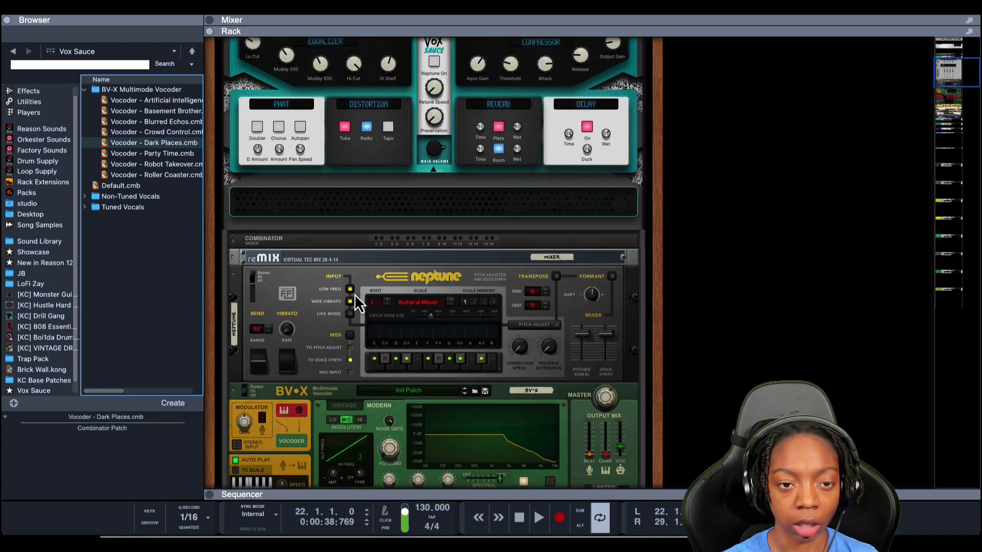
{"action": "scroll", "coordinate": [361, 271], "scroll_direction": "up", "scroll_amount": 2}
{"action": "key", "text": "space"}
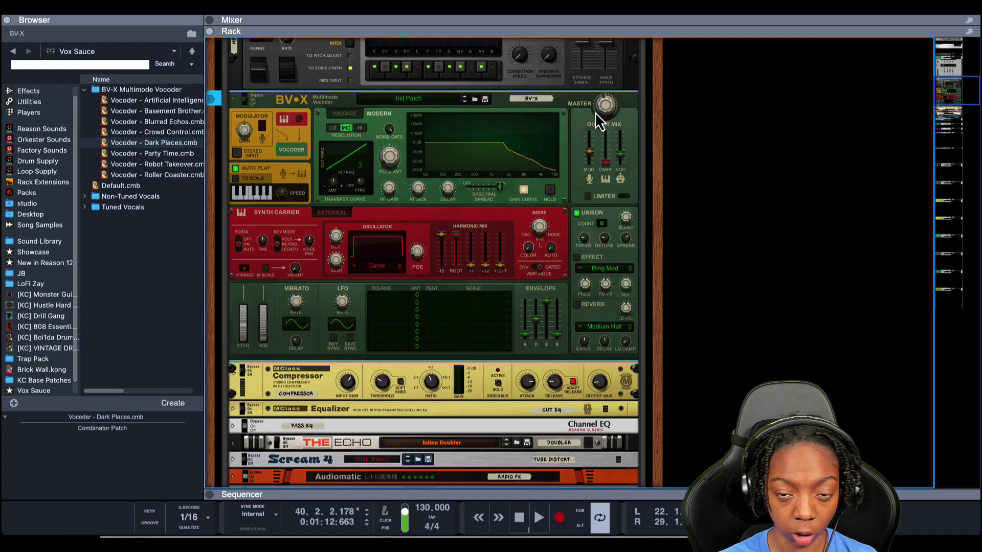
{"action": "mouse_move", "coordinate": [605, 112]}
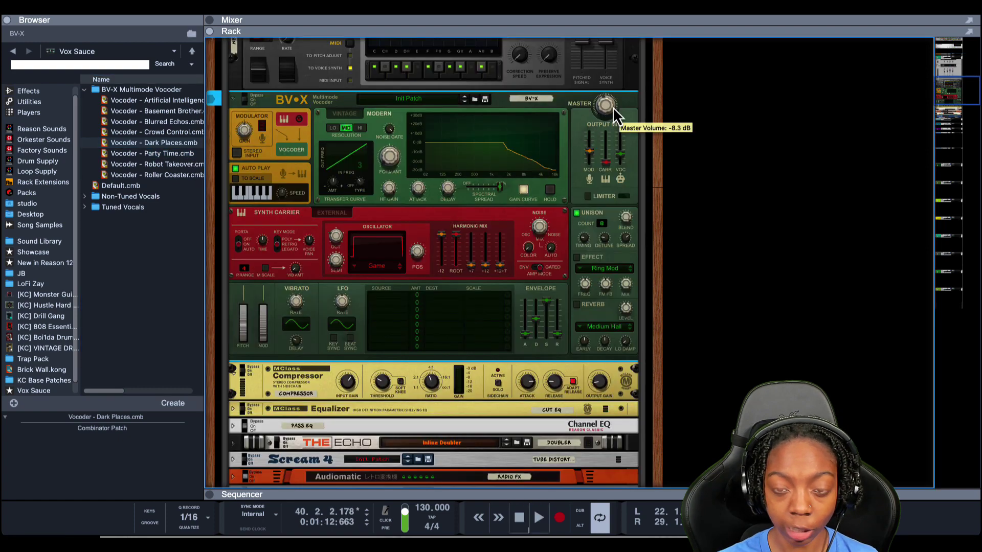
{"action": "scroll", "coordinate": [580, 153], "scroll_direction": "up", "scroll_amount": 10}
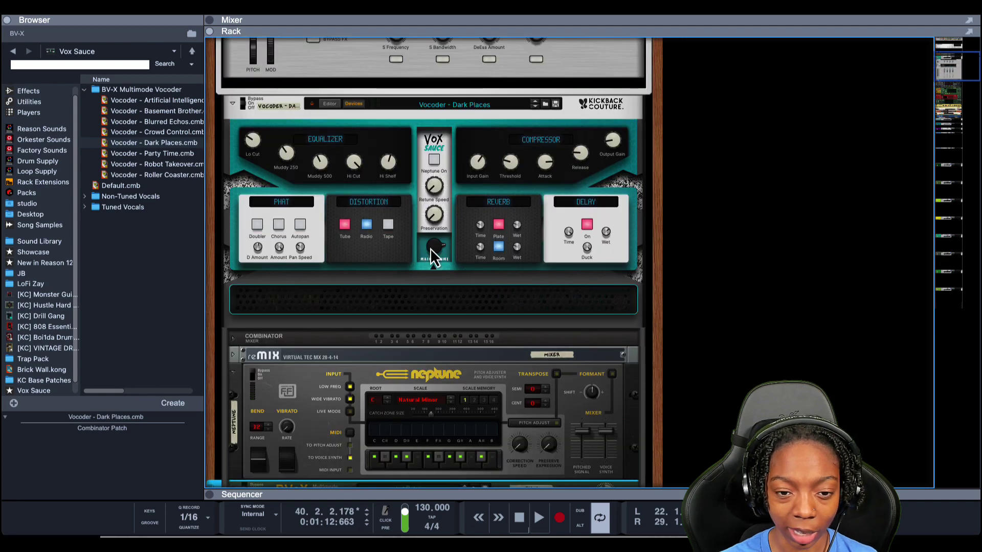
{"action": "left_click", "coordinate": [431, 247]}
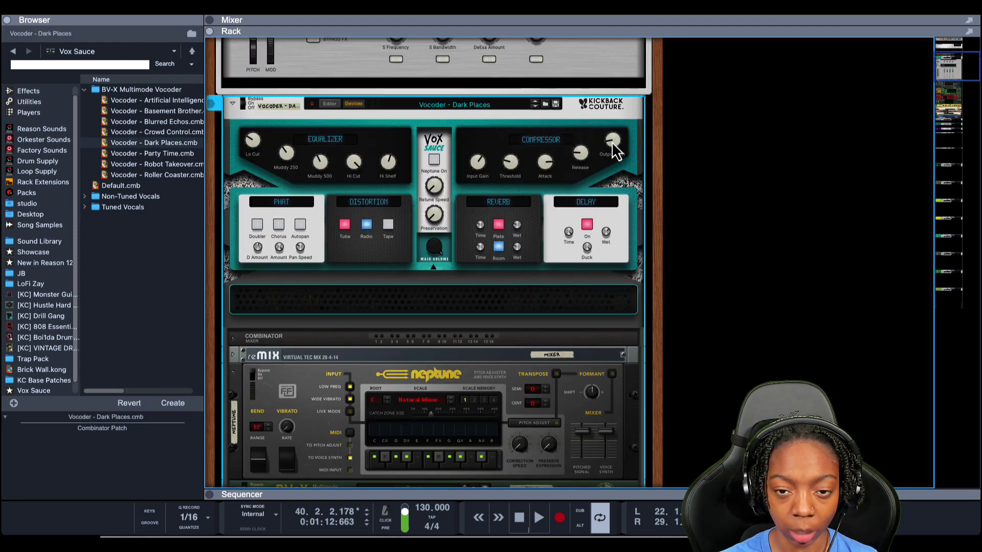
{"action": "mouse_move", "coordinate": [611, 142]}
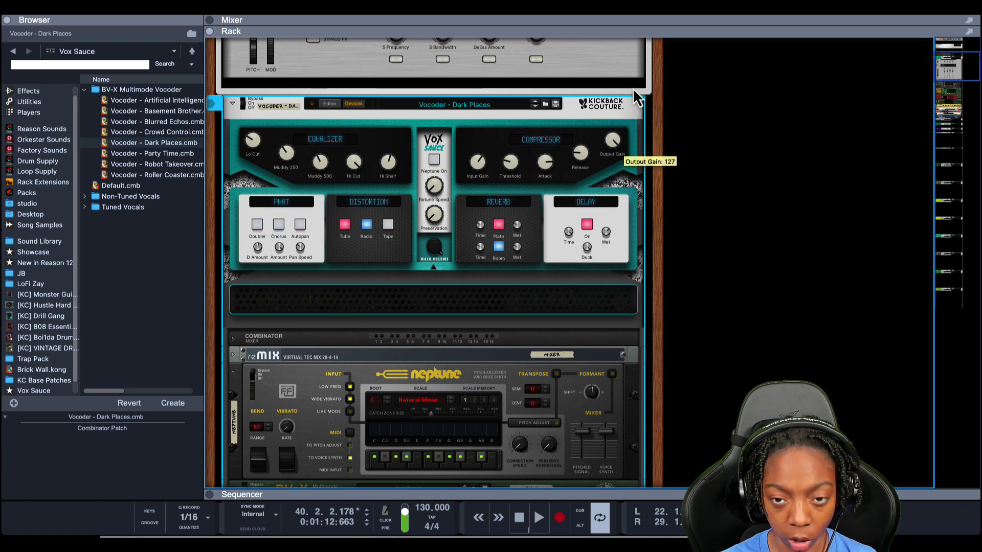
{"action": "mouse_move", "coordinate": [436, 269]}
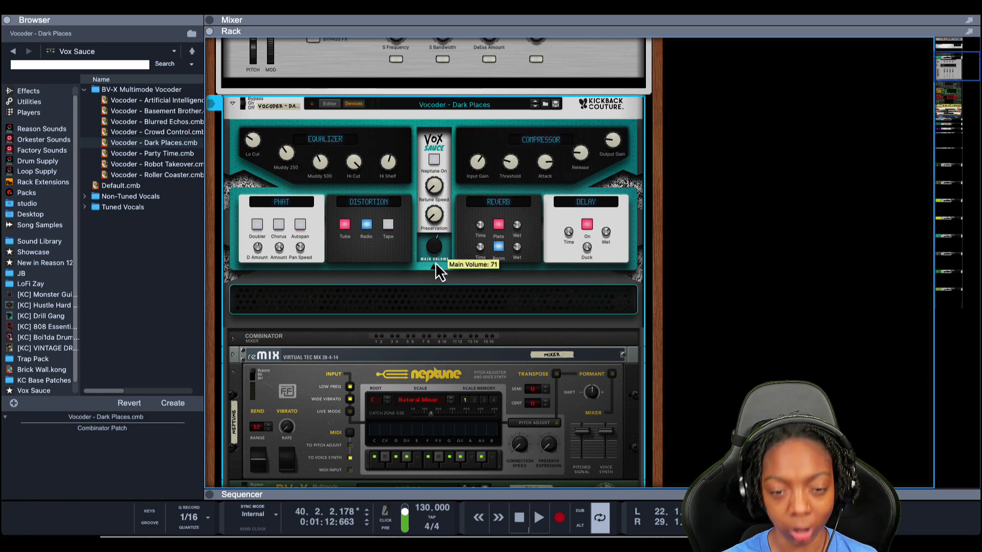
{"action": "scroll", "coordinate": [417, 306], "scroll_direction": "down", "scroll_amount": 1}
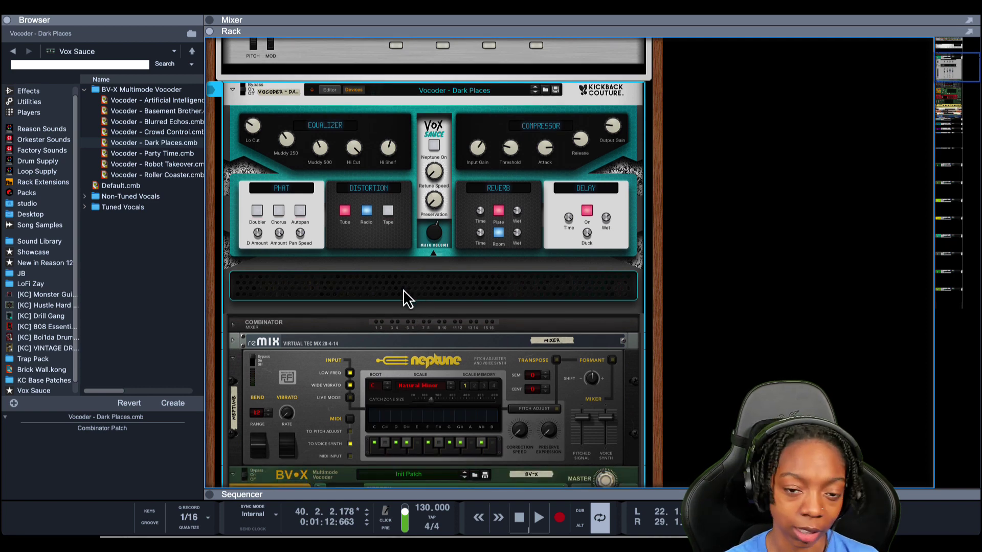
{"action": "left_click", "coordinate": [669, 244]}
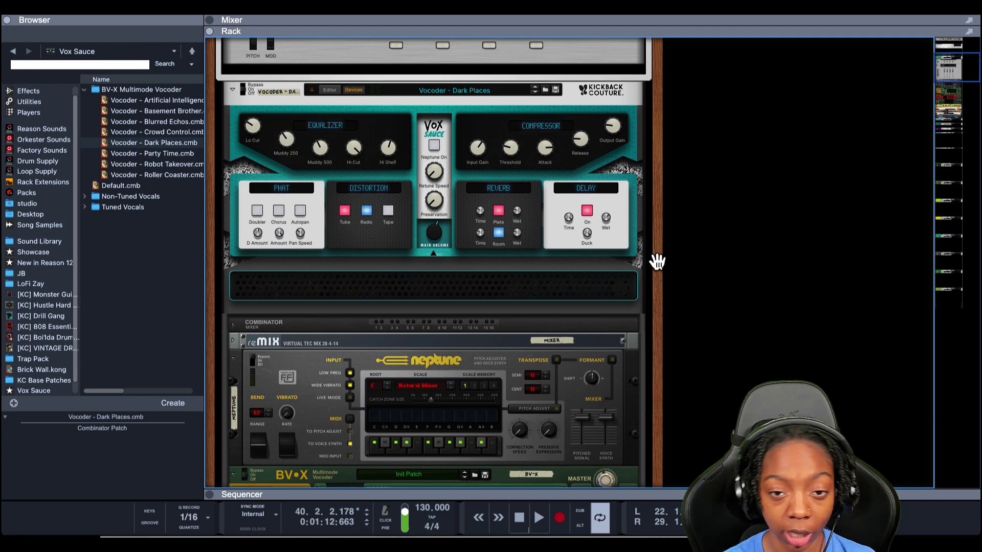
{"action": "scroll", "coordinate": [429, 338], "scroll_direction": "up", "scroll_amount": 1}
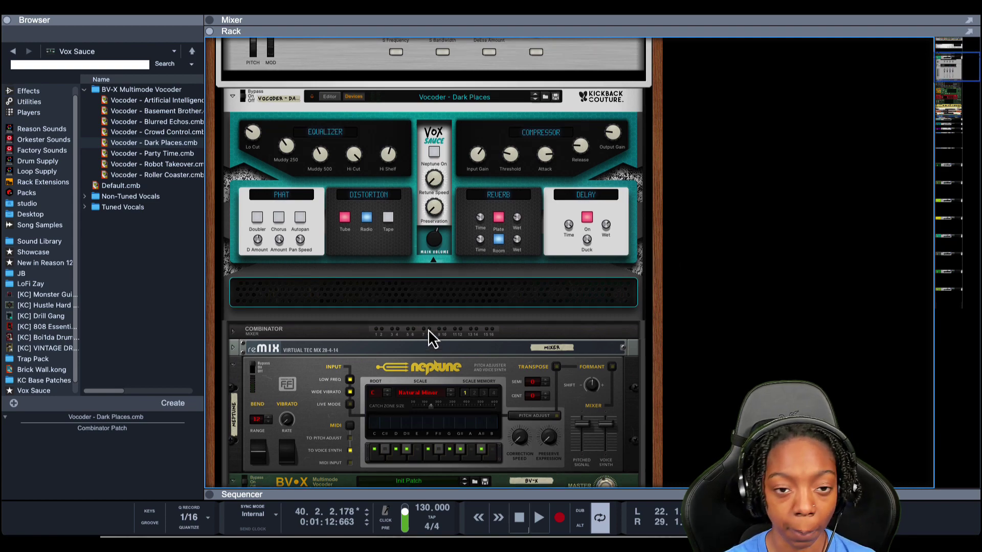